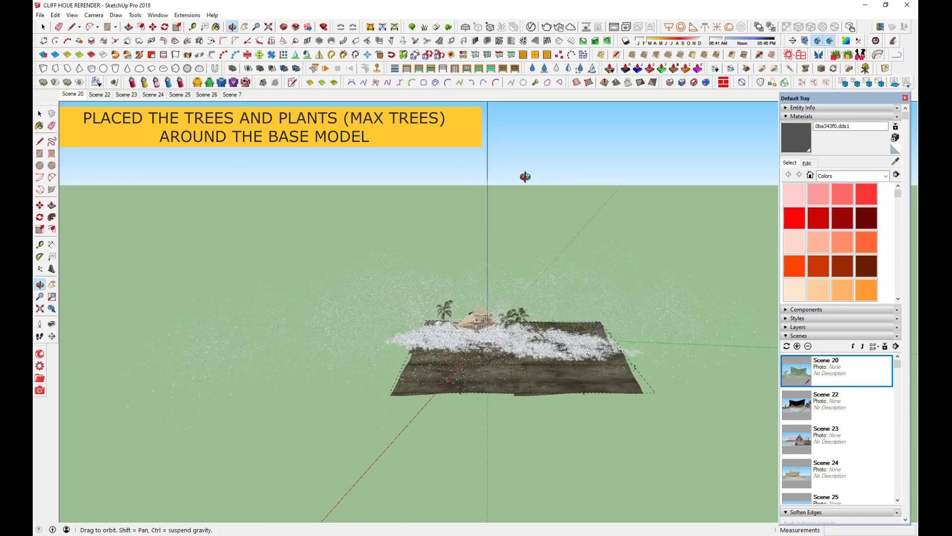
Turn on the display of edges in the current style's edge settings and look over the tree-covered model
left_click(798, 319)
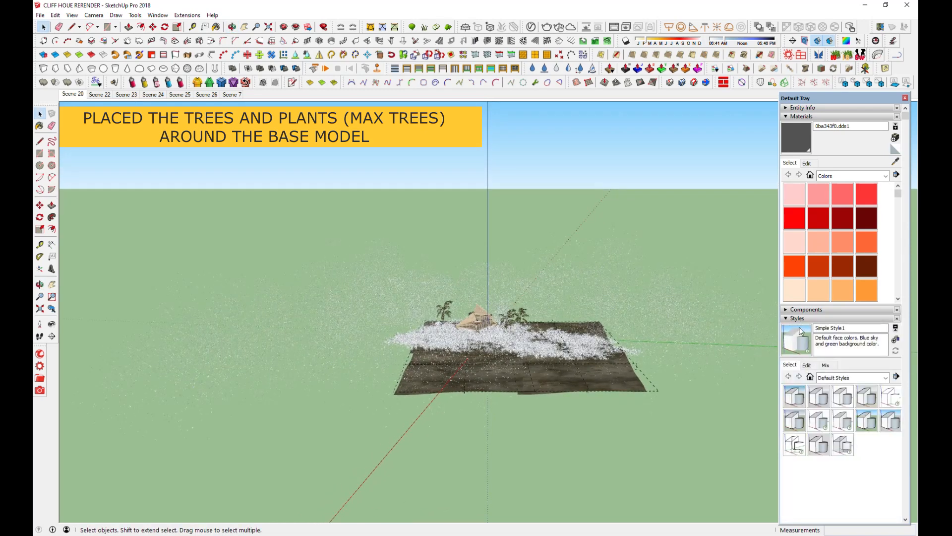
left_click(806, 366)
left_click(788, 391)
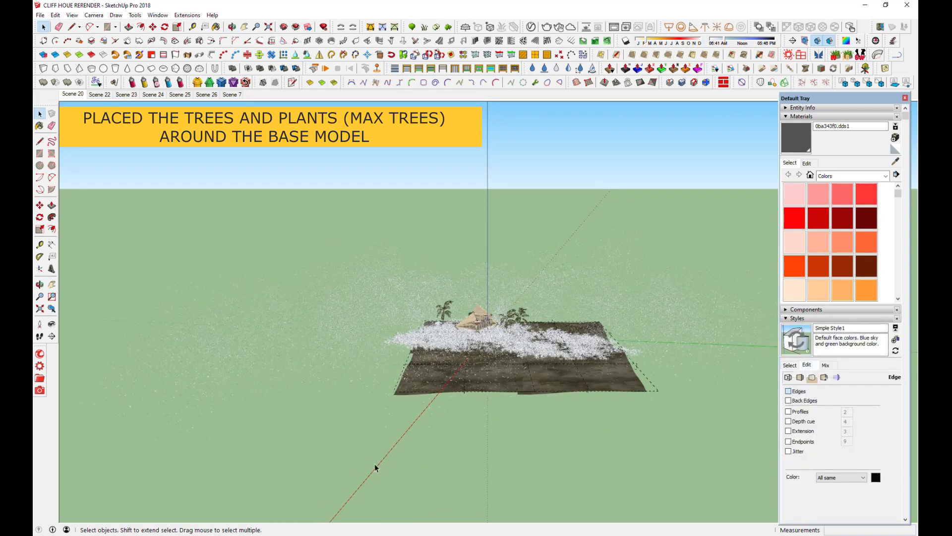
middle_click_drag(473, 320, 472, 319)
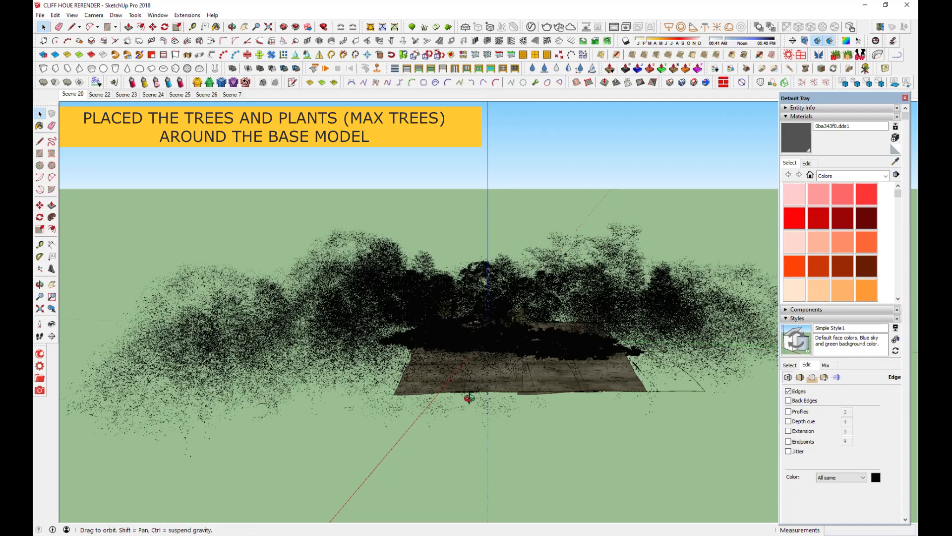
middle_click_drag(468, 413, 469, 403)
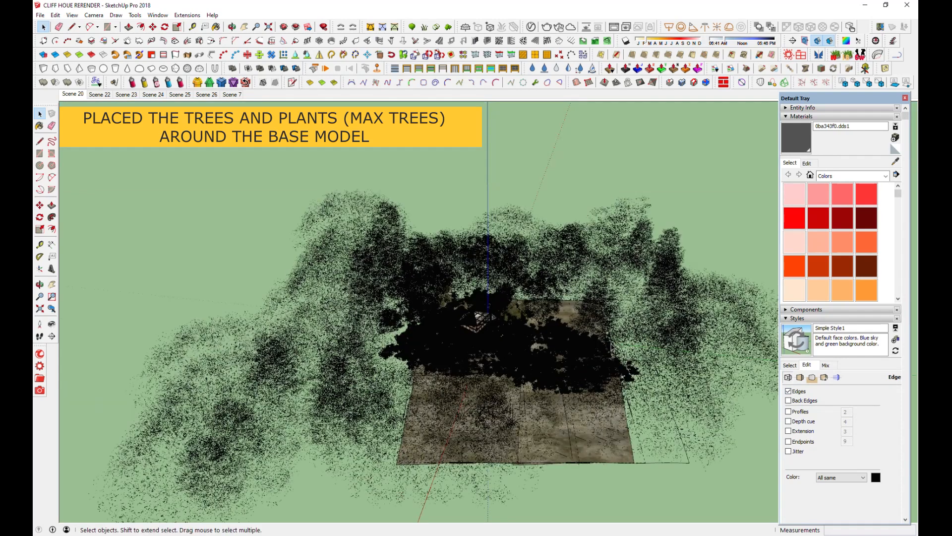
middle_click_drag(515, 370, 516, 370)
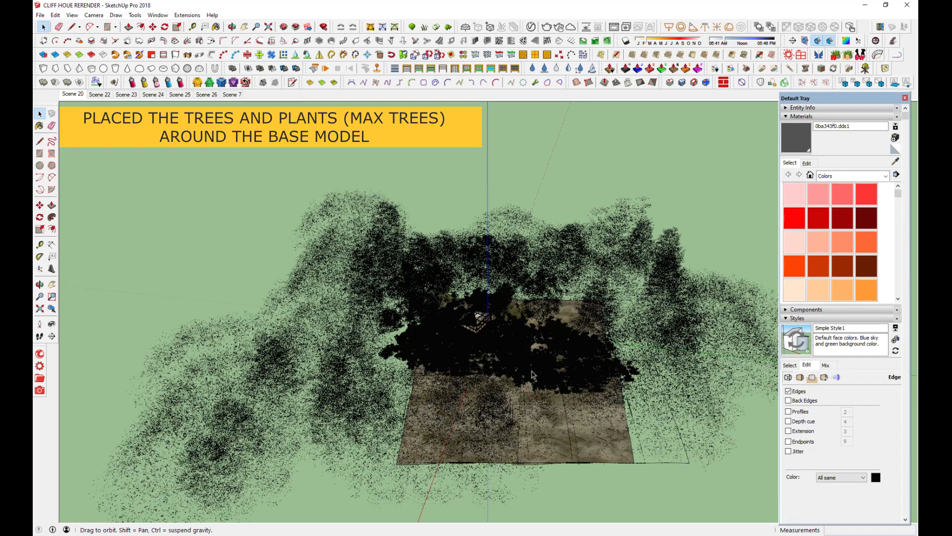
middle_click_drag(537, 387, 526, 353)
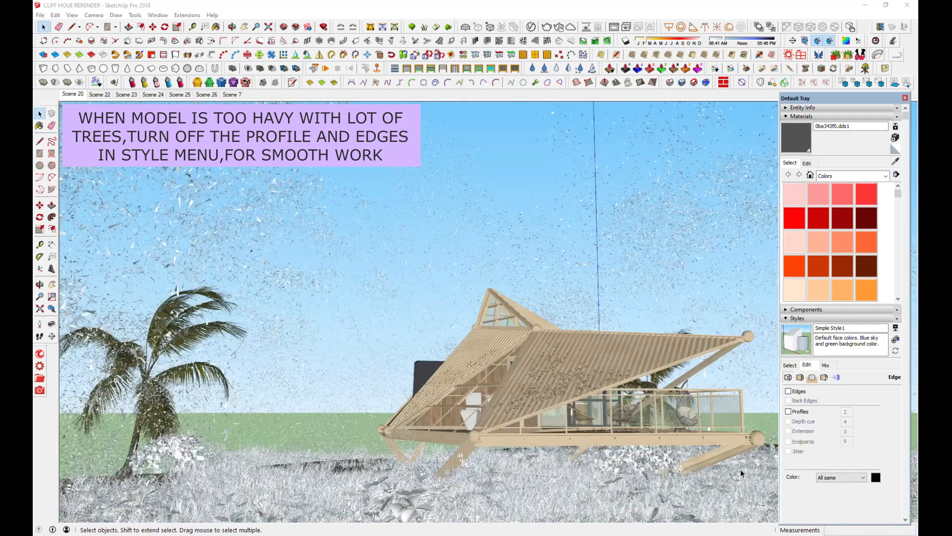
Show the scene's V-Ray materials list and sample the material of the house's slatted roof
middle_click_drag(677, 450, 647, 160)
left_click(531, 26)
left_click(408, 135)
left_click_drag(440, 117, 183, 117)
left_click(895, 161)
left_click(613, 294)
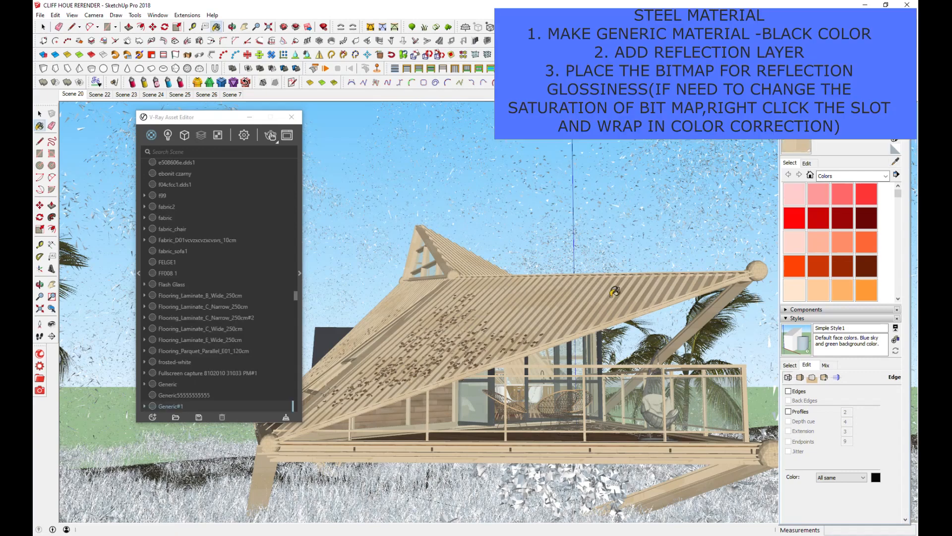
Expand the Generic#1 material's settings and darken the VRay Mtl diffuse colour slightly
left_click(300, 272)
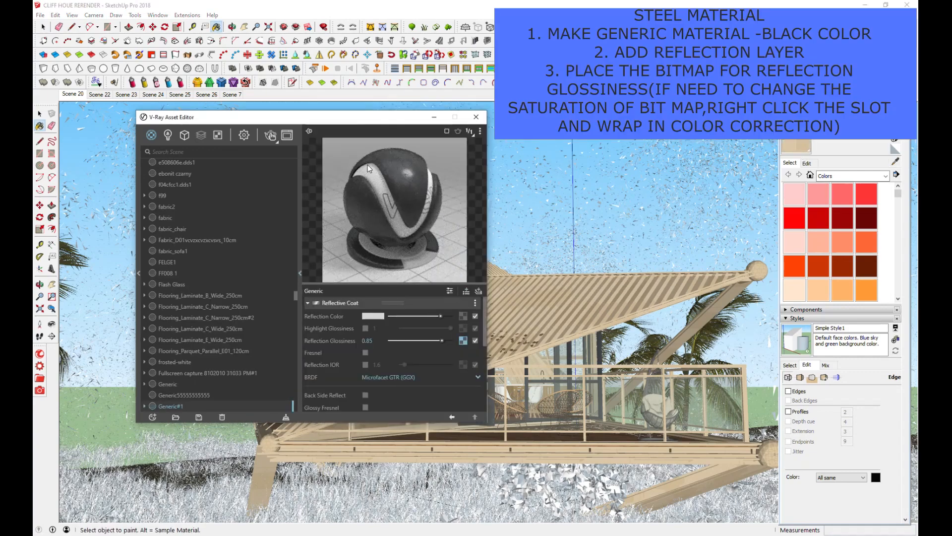
left_click_drag(345, 112, 330, 21)
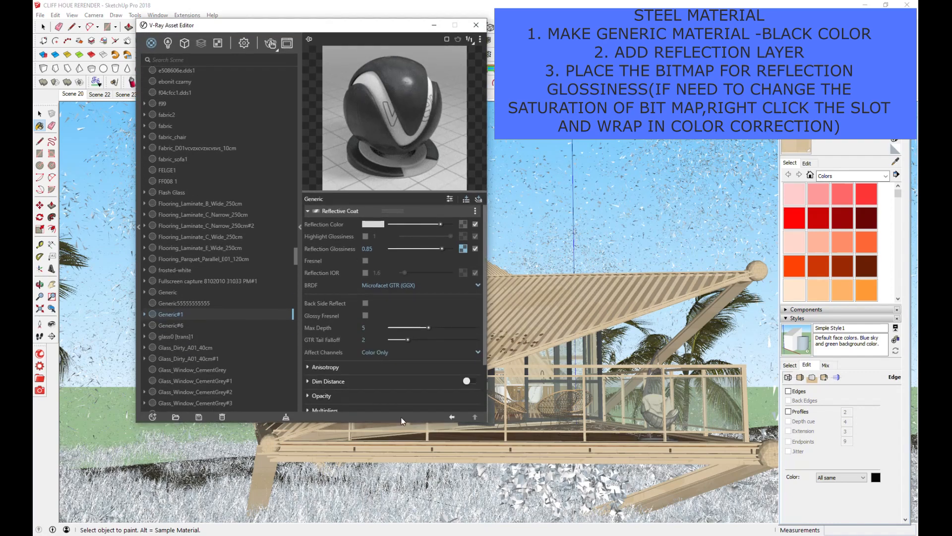
left_click_drag(402, 422, 402, 499)
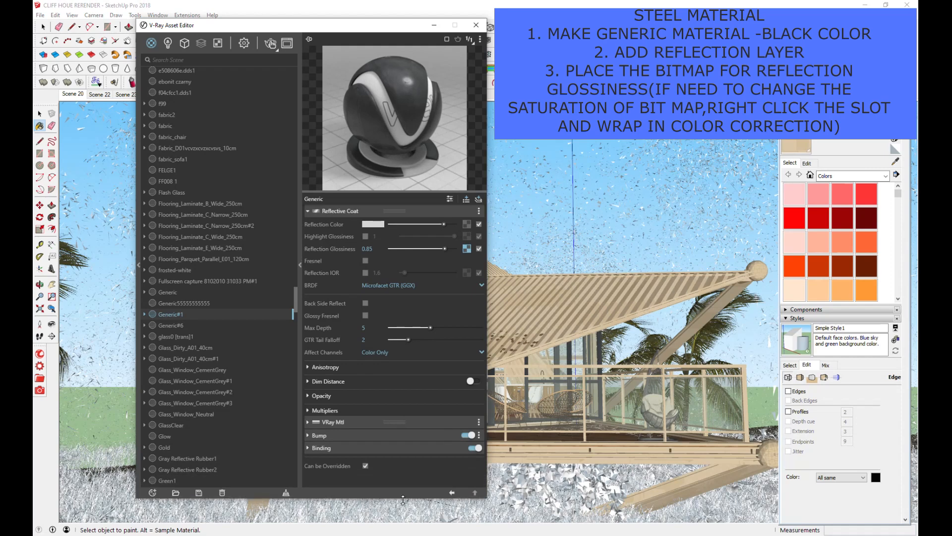
left_click(334, 421)
scroll(415, 412, "down", 1)
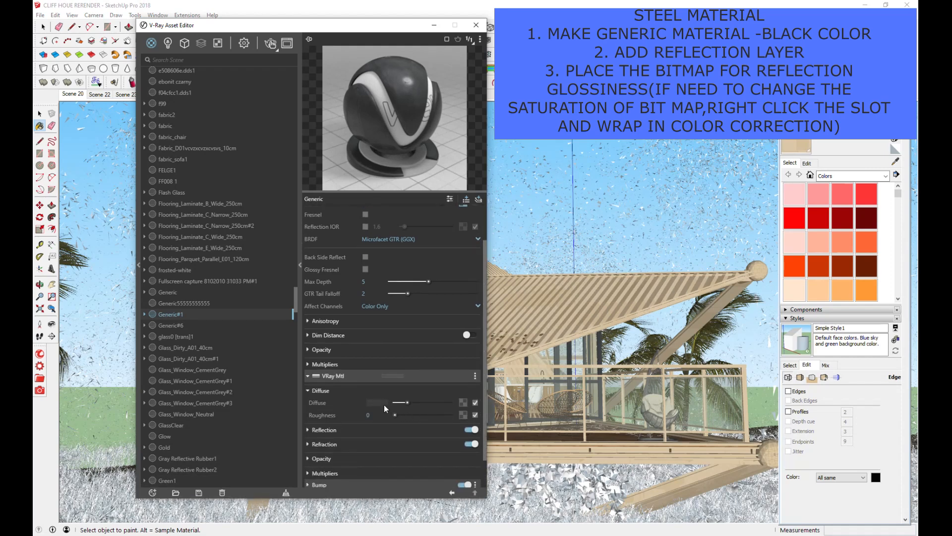
mouse_move(407, 401)
left_mouse_down()
mouse_move(420, 402)
mouse_move(405, 403)
left_mouse_up()
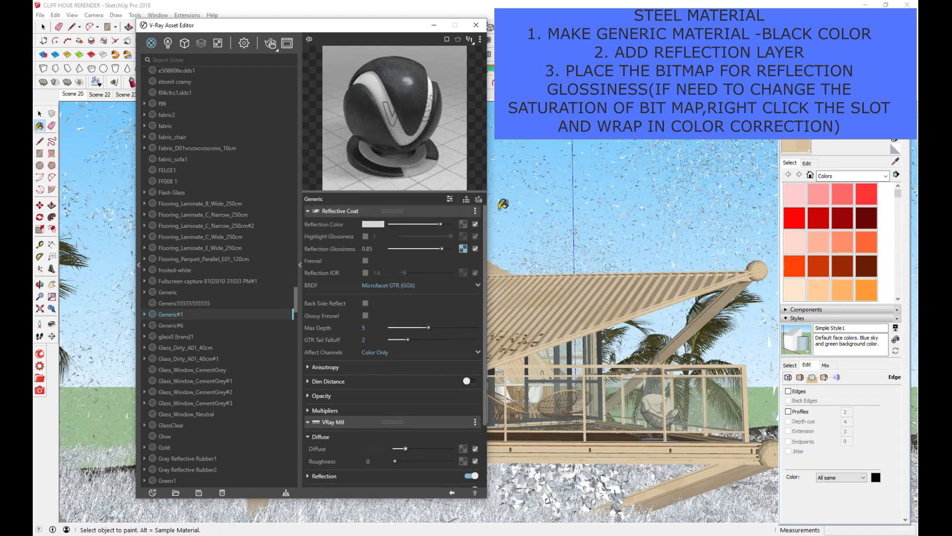
Examine the available material layers and the colour correction and bitmap used for the Reflection Glossiness of Generic#1
left_click(478, 199)
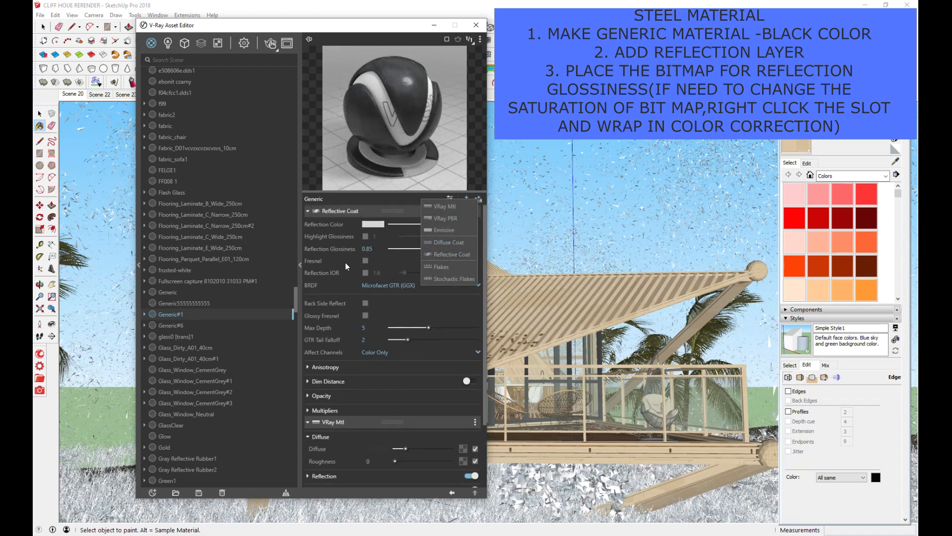
left_click(340, 249)
left_click(462, 248)
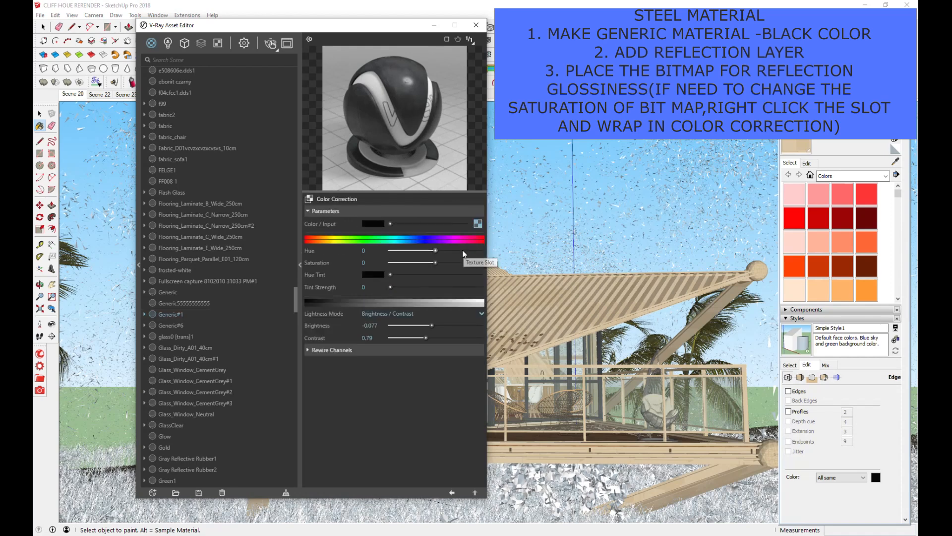
left_click(478, 224)
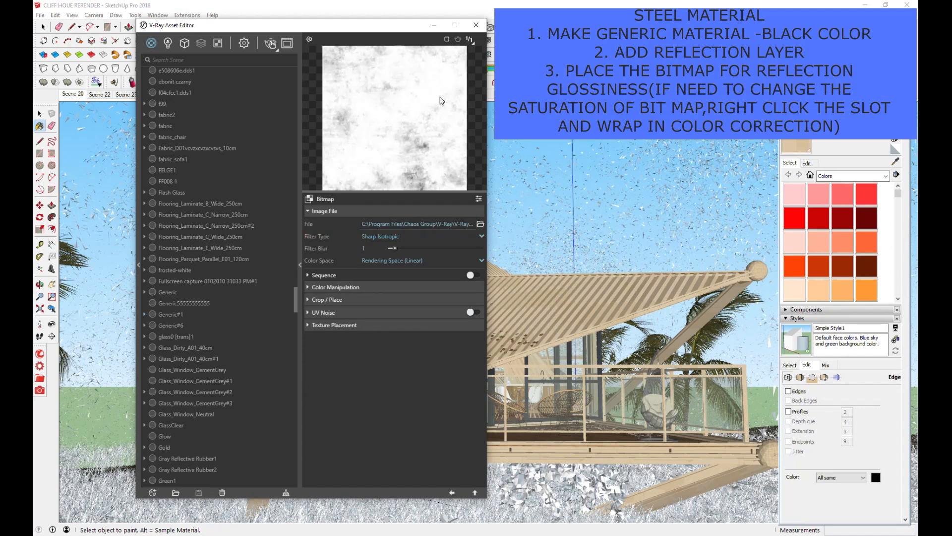
left_click(452, 493)
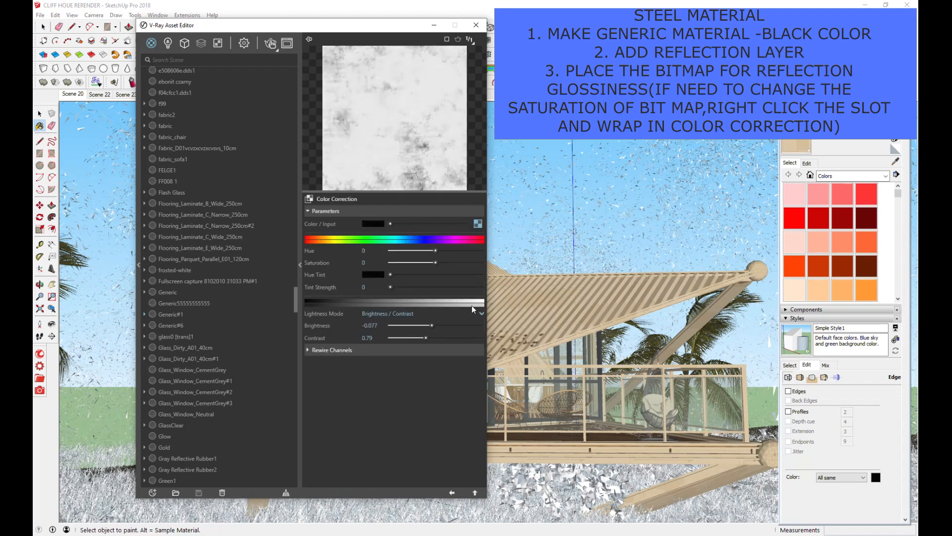
left_click(452, 493)
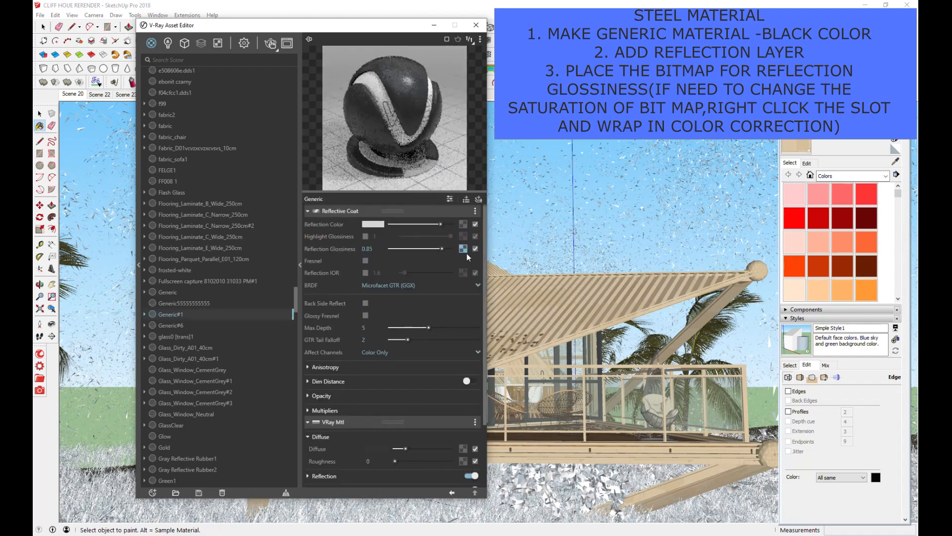
Wrap the Reflection Glossiness texture of Generic#1 in a Color Correction and return to the material's settings
right_click(464, 248)
mouse_move(455, 297)
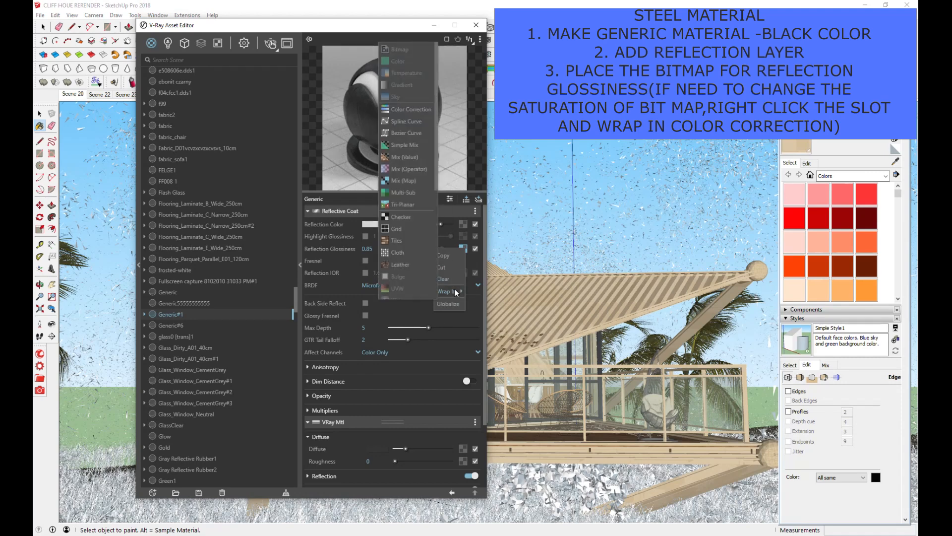
left_click(410, 109)
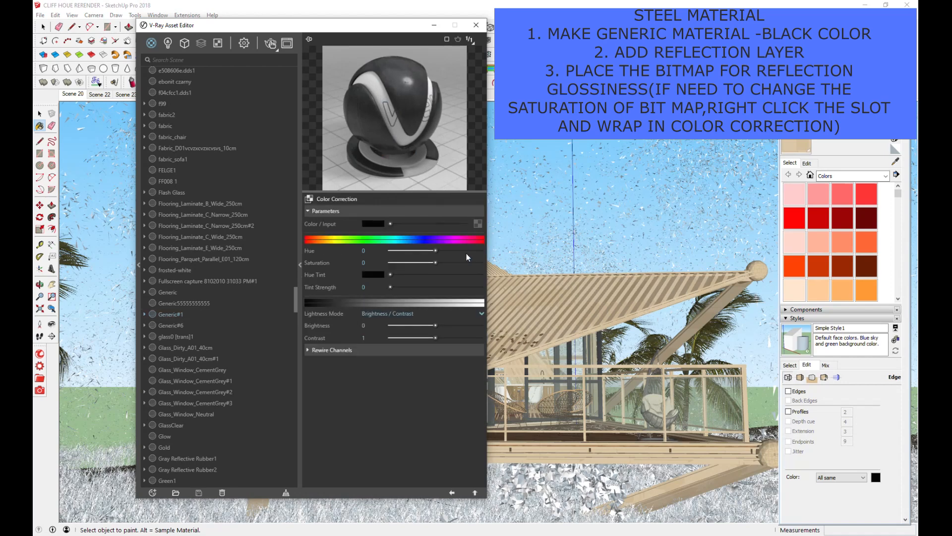
left_click(452, 493)
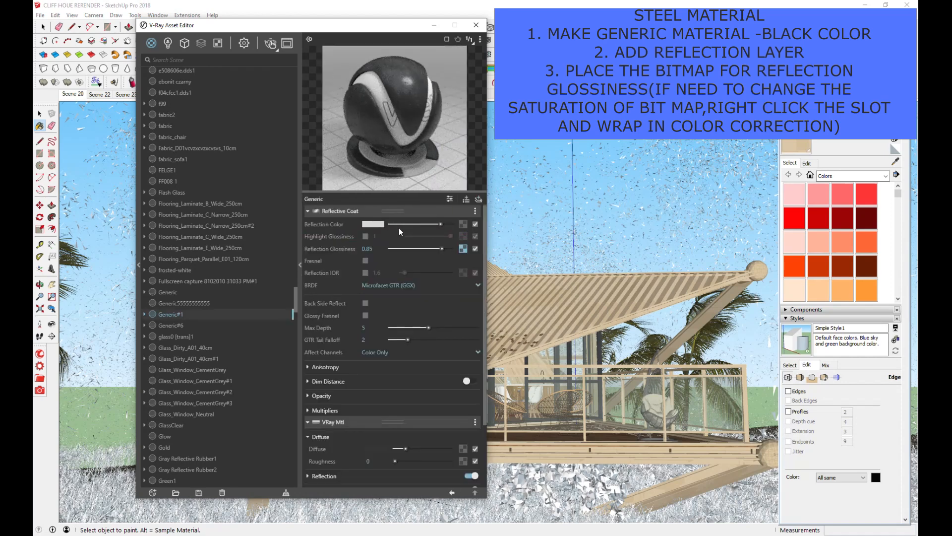
Set the binding texture mode of Generic#1 to Texture Helper and check its texture size in SketchUp's material settings
scroll(399, 246, "down", 3)
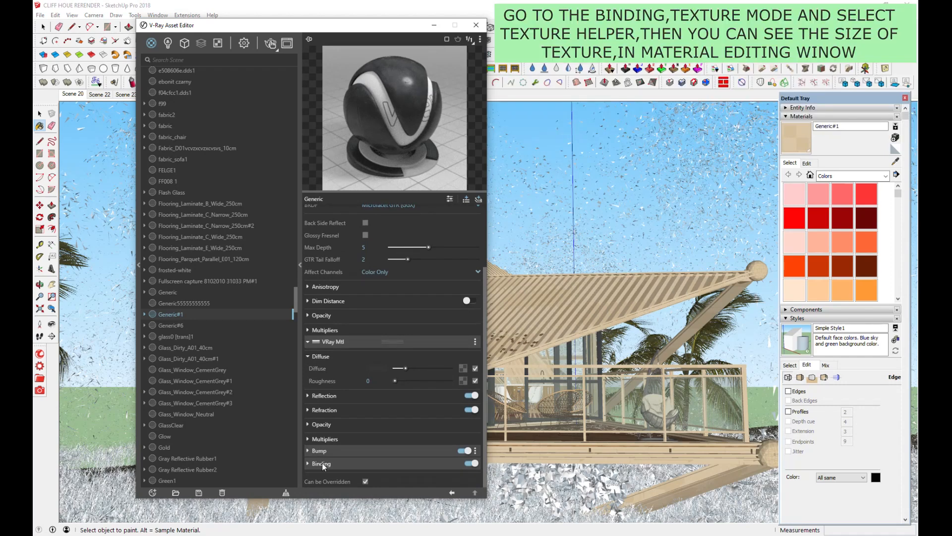
left_click(321, 464)
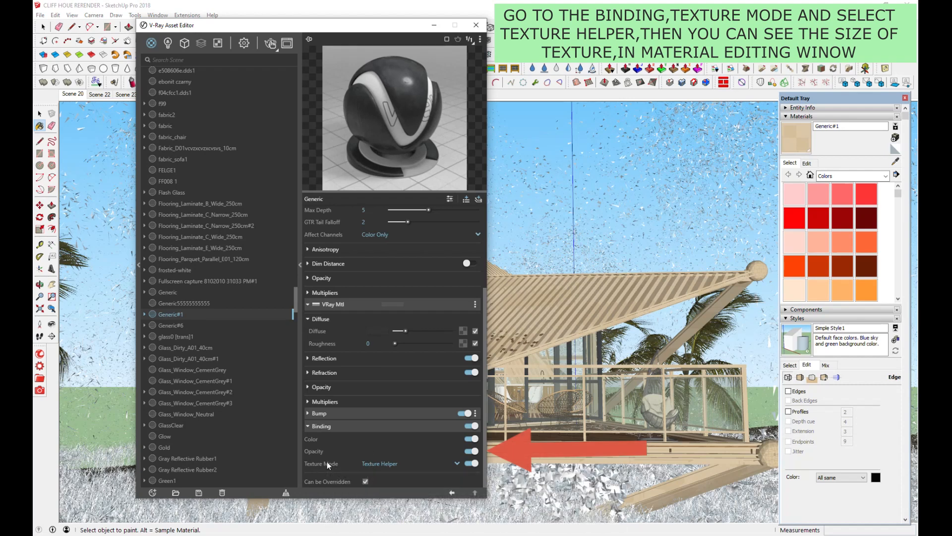
left_click(456, 461)
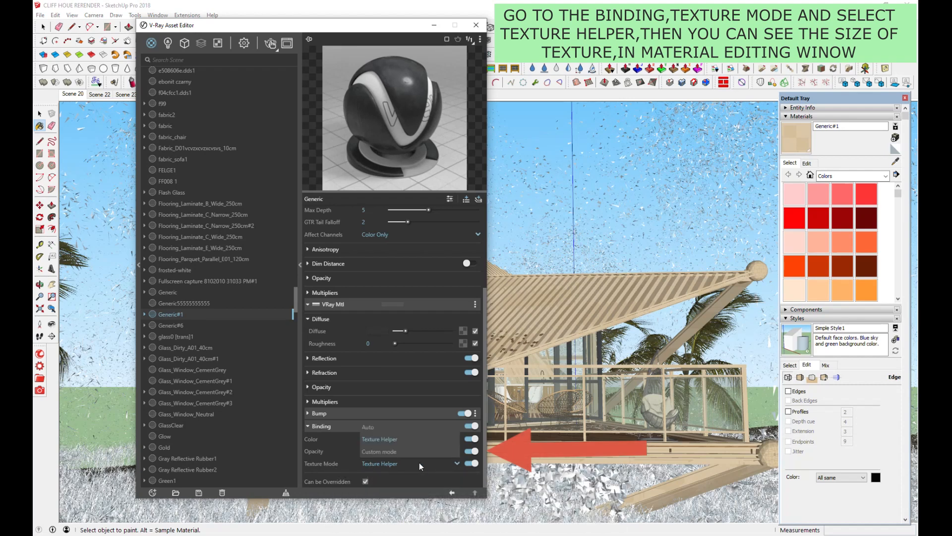
left_click(388, 440)
left_click(807, 163)
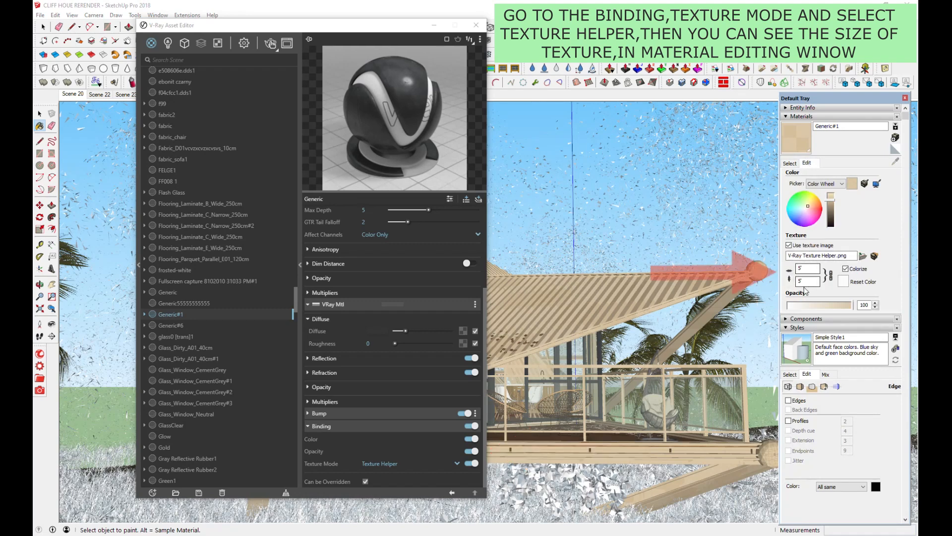
left_click(795, 164)
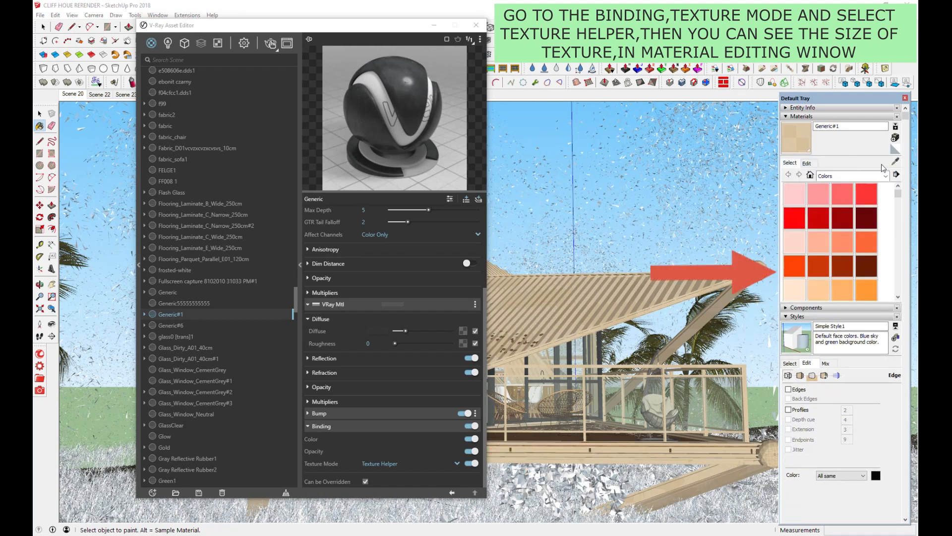
Sample the balcony's glass material and find Glass Window CementGrey in the V-Ray library's Glass category
left_click(896, 165)
left_click(596, 418)
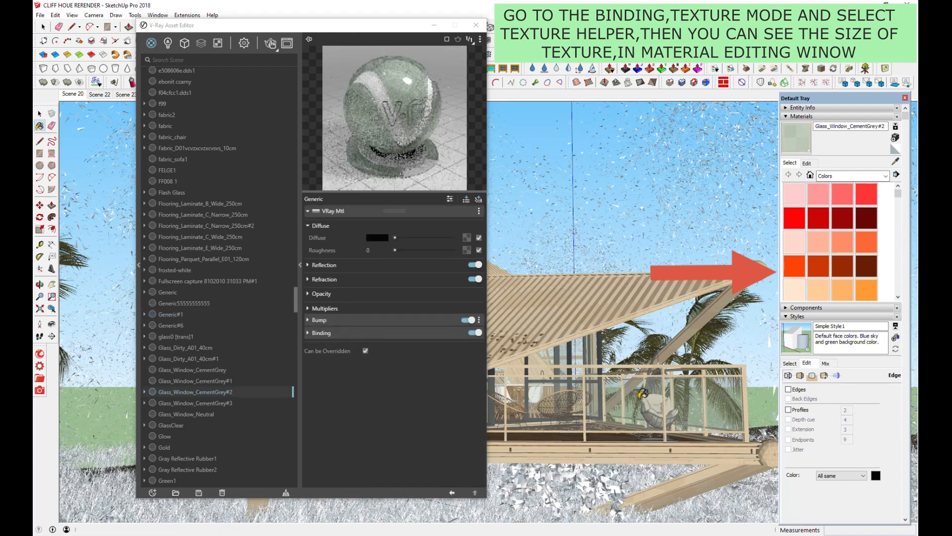
left_click(138, 265)
mouse_move(332, 29)
left_mouse_down()
mouse_move(452, 23)
mouse_move(440, 23)
left_mouse_up()
left_click(64, 45)
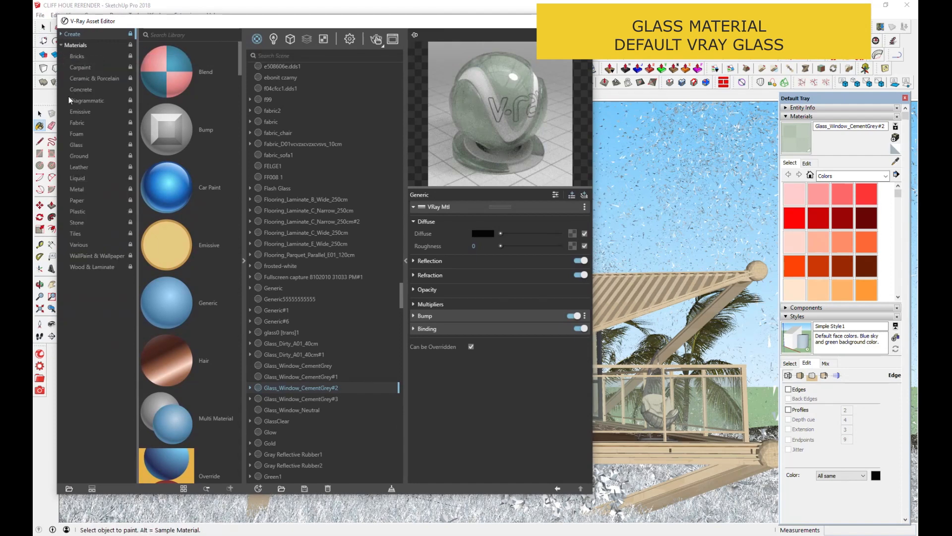
left_click(75, 145)
scroll(178, 255, "down", 10)
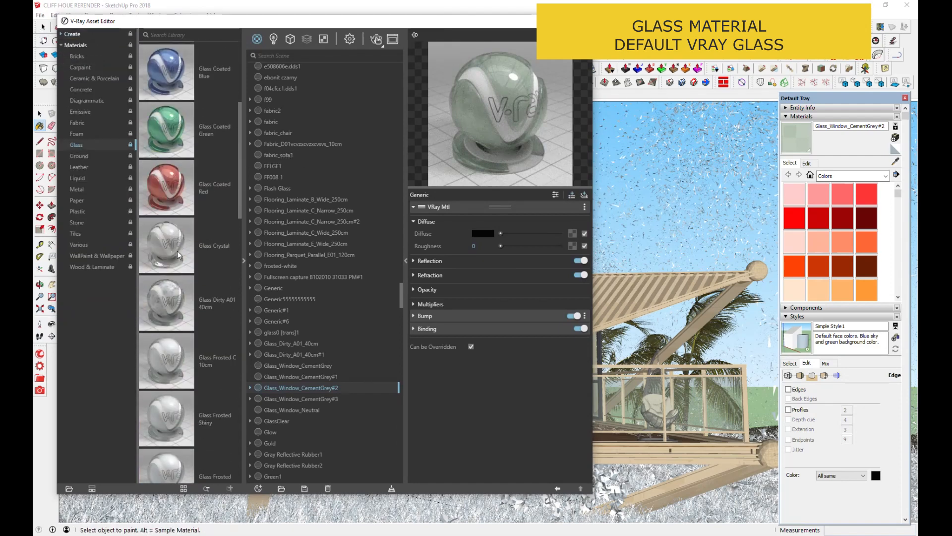
scroll(179, 254, "down", 5)
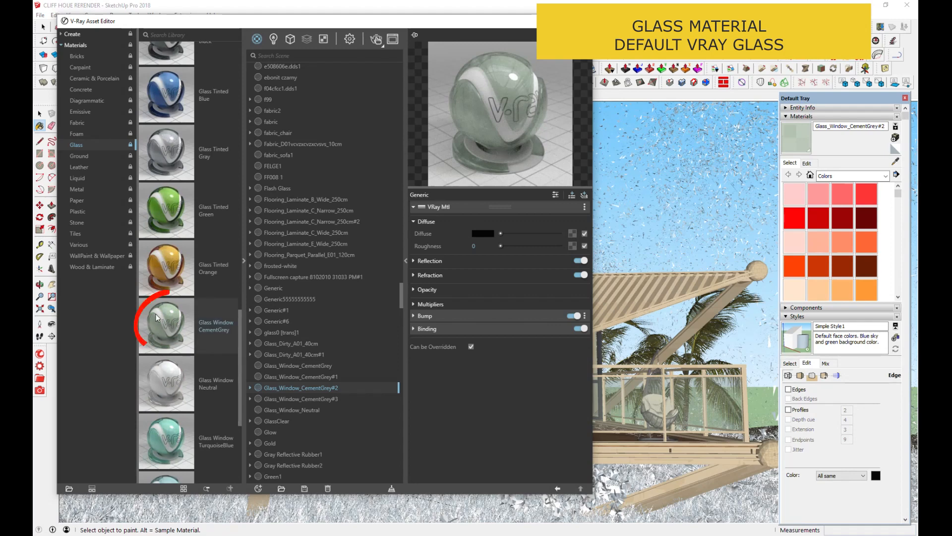
Select all scene objects that use the Glass_Window_CementGrey#2 material and put the asset editor away
right_click(304, 388)
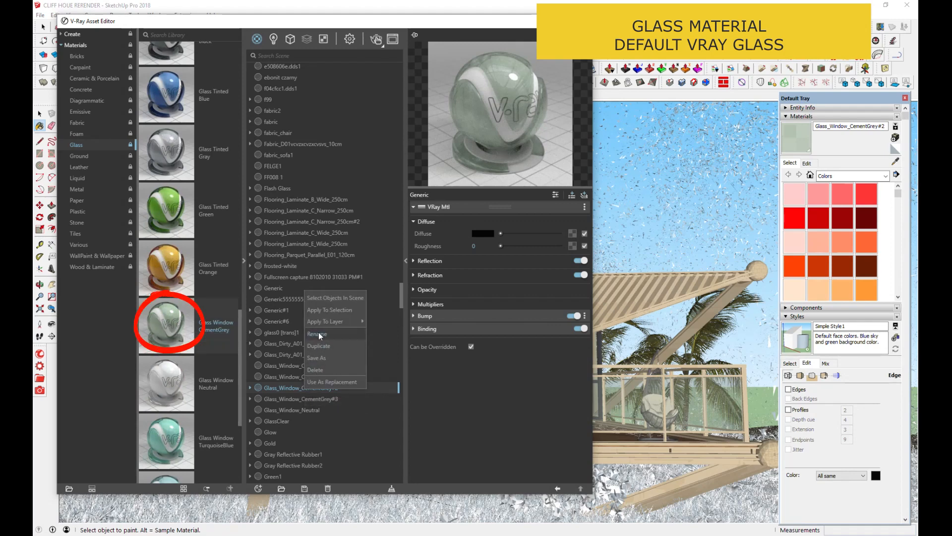
left_click(332, 297)
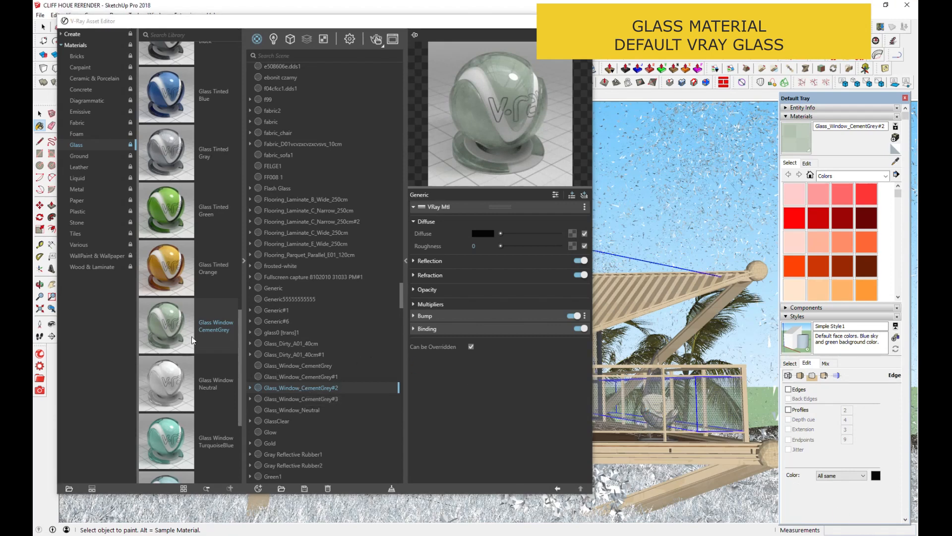
right_click(278, 387)
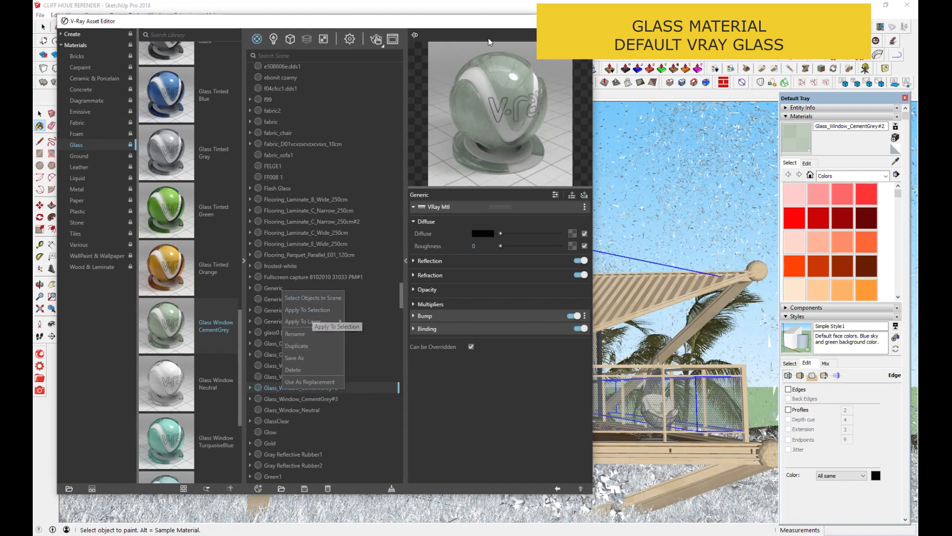
left_click(540, 22)
Sample the wood plank material from the terrace's back wall and show its V-Ray settings
mouse_move(595, 313)
middle_mouse_down()
mouse_move(276, 314)
mouse_move(251, 398)
middle_mouse_up()
key("b")
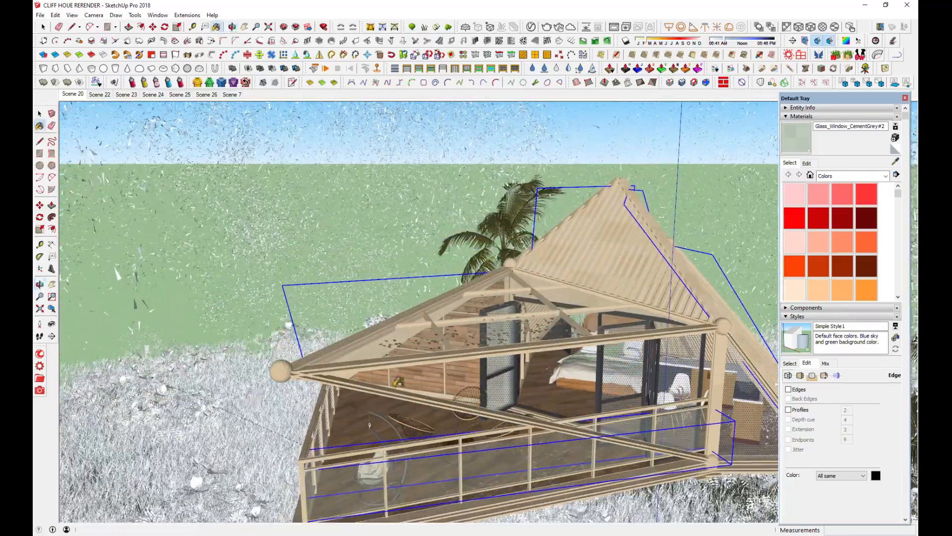
scroll(482, 371, "up", 3)
middle_click_drag(482, 371, 515, 331)
left_click(894, 162)
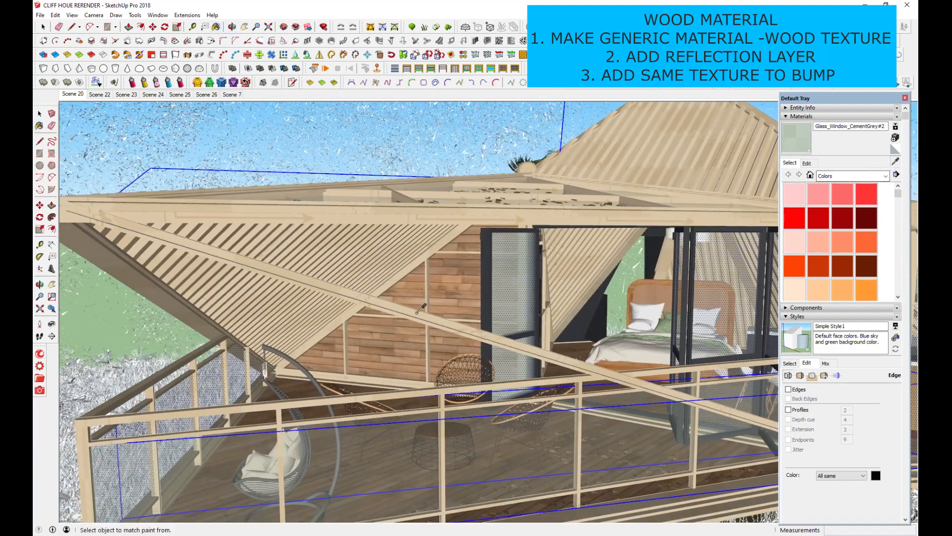
left_click(462, 286)
left_click(532, 26)
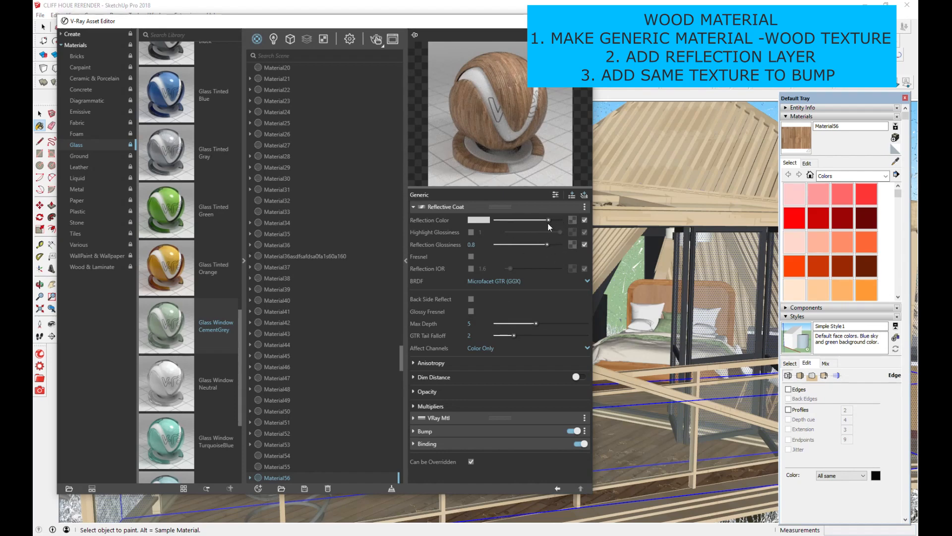
Examine the bitmap in the diffuse slot of the wood material's VRay Mtl layer
left_click(436, 418)
scroll(529, 377, "down", 2)
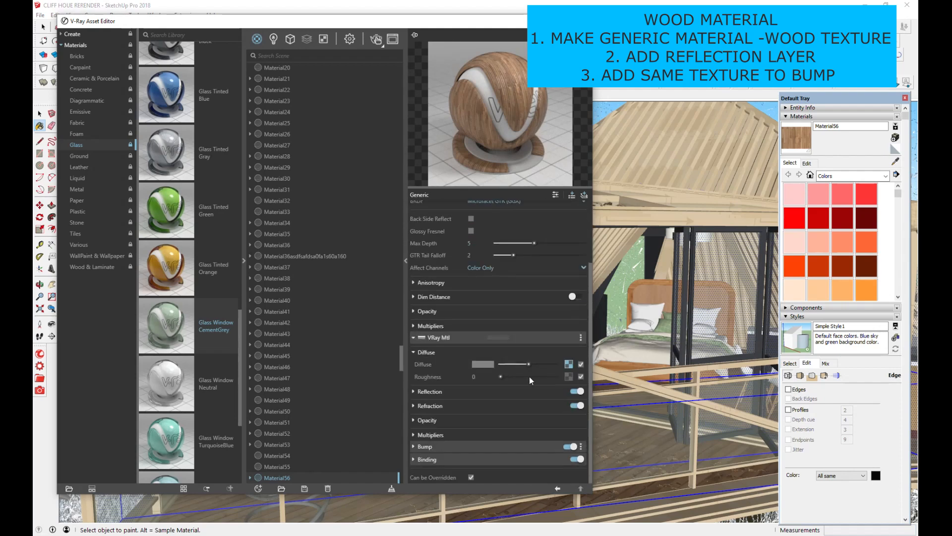
left_click(568, 364)
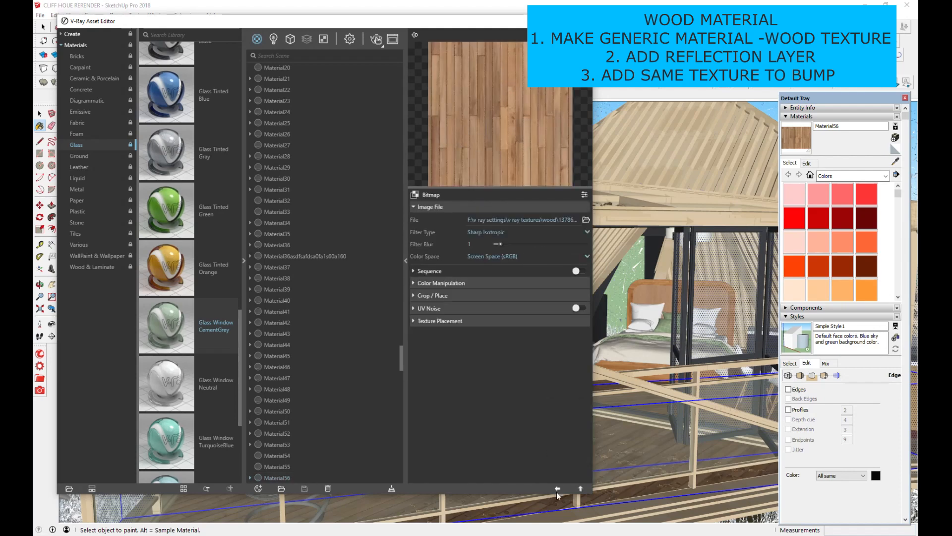
left_click(557, 487)
Examine the wood material's bump map bitmap and its color space, and put the asset editor away
left_click(426, 445)
scroll(502, 400, "down", 1)
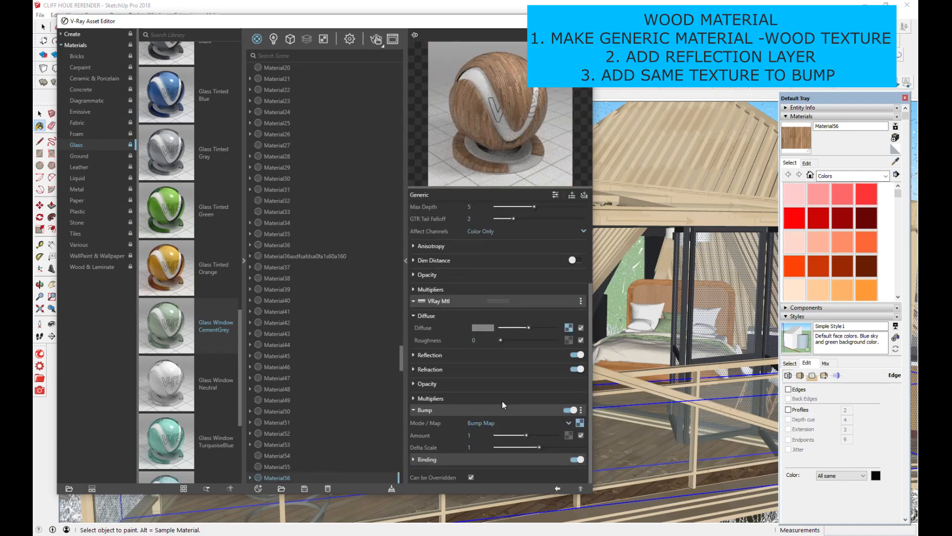
left_click(580, 423)
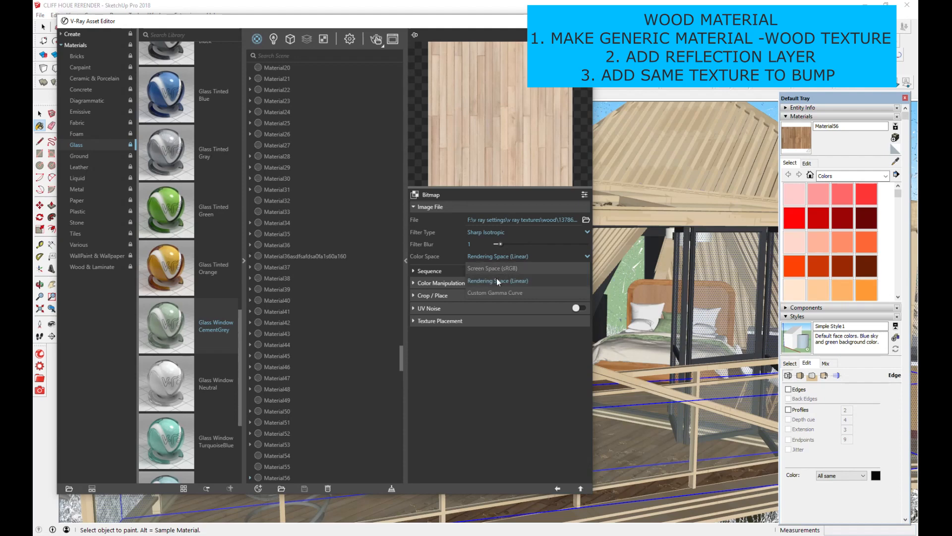
left_click(557, 489)
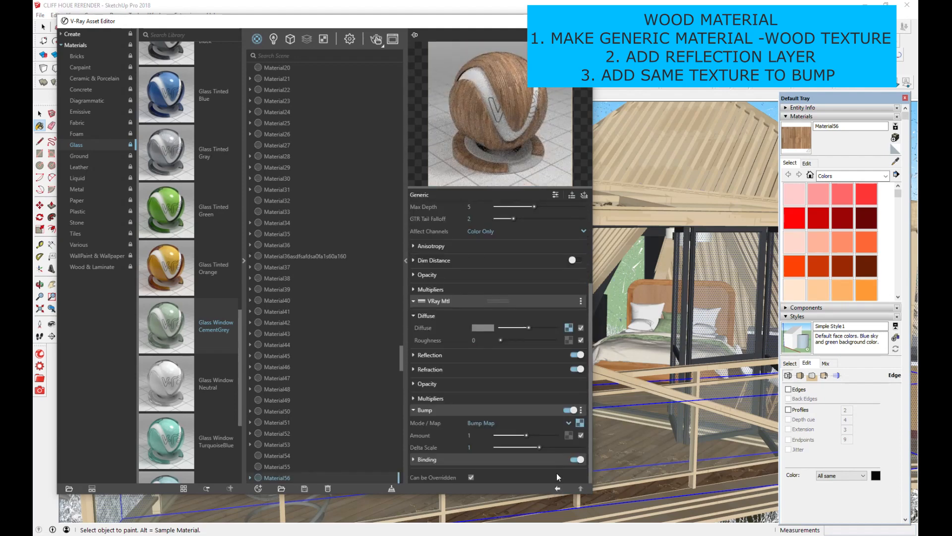
left_click(243, 260)
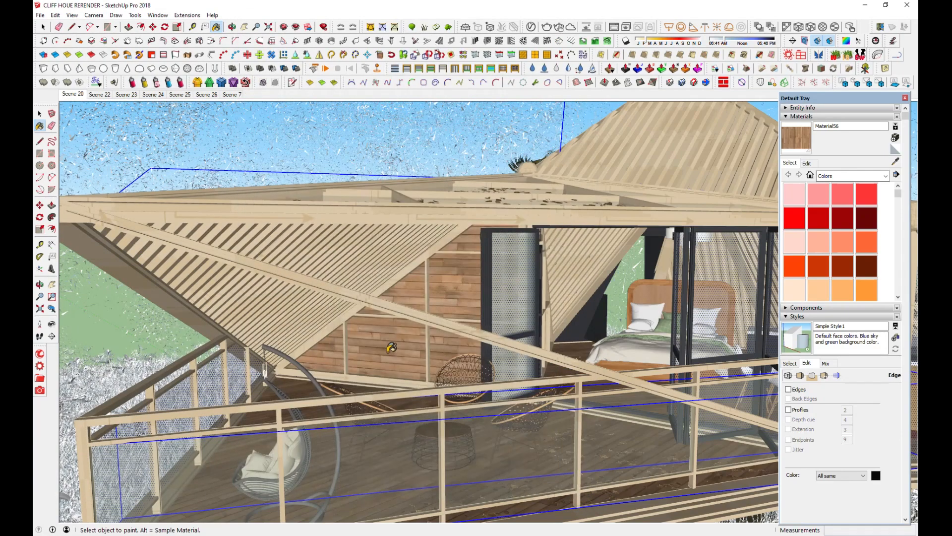
Turn on edge display and examine the cabin from outside and through its open glass doors to the bedroom
mouse_move(377, 328)
middle_mouse_down()
mouse_move(478, 325)
mouse_move(501, 341)
mouse_move(599, 312)
middle_mouse_up()
left_click(244, 27)
left_click_drag(347, 292, 330, 259)
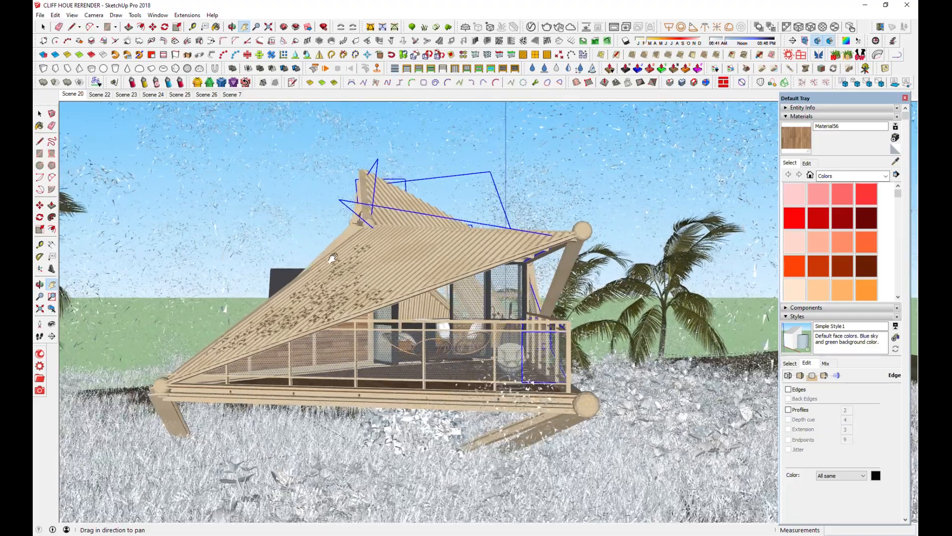
left_click(789, 389)
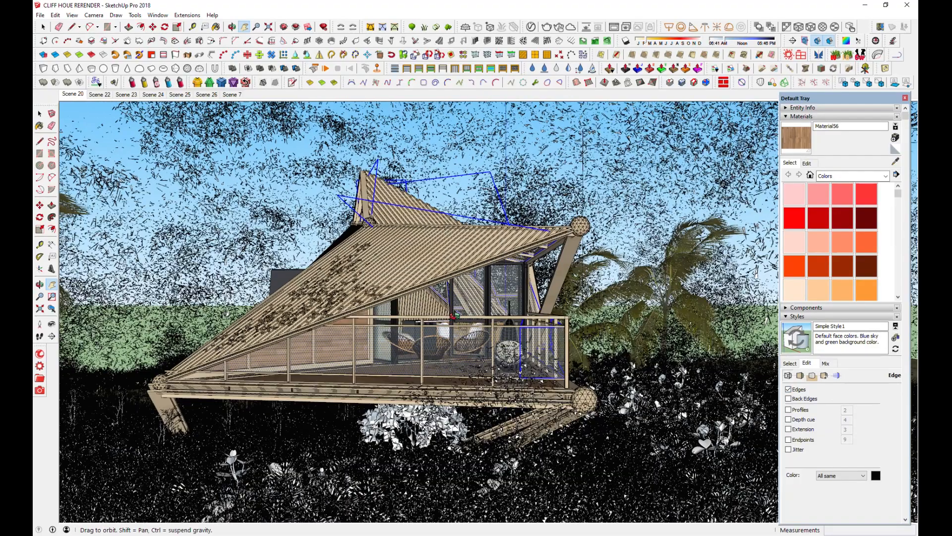
middle_click_drag(455, 315, 457, 269)
scroll(457, 268, "up", 4)
scroll(457, 267, "up", 8)
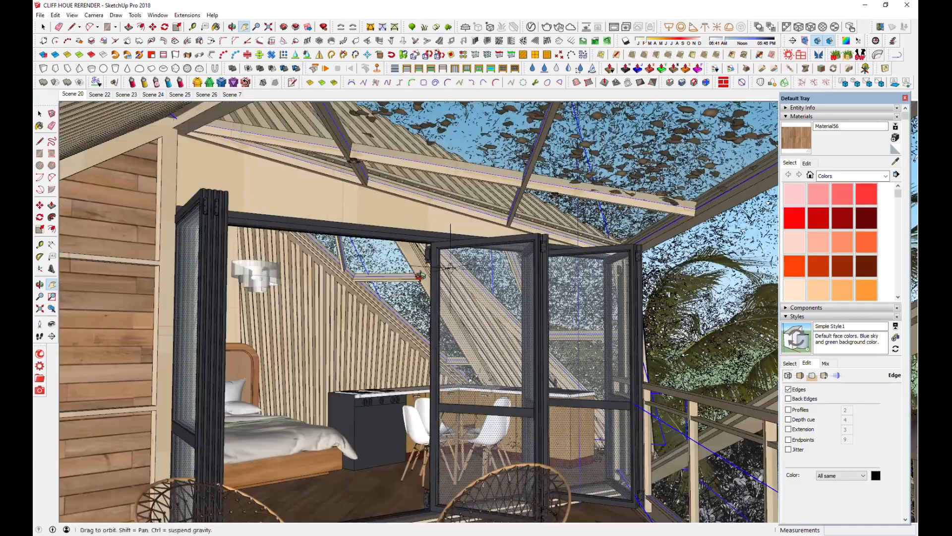
middle_click_drag(420, 276, 438, 239)
left_click_drag(305, 208, 331, 298)
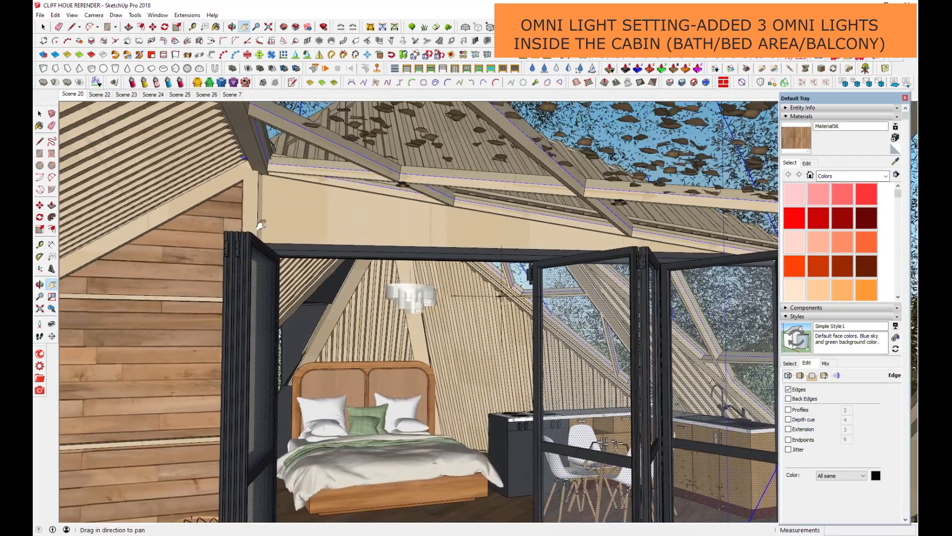
Select the scene object of Omni Light#2 from the V-Ray lights list and turn off edge display
left_click(43, 27)
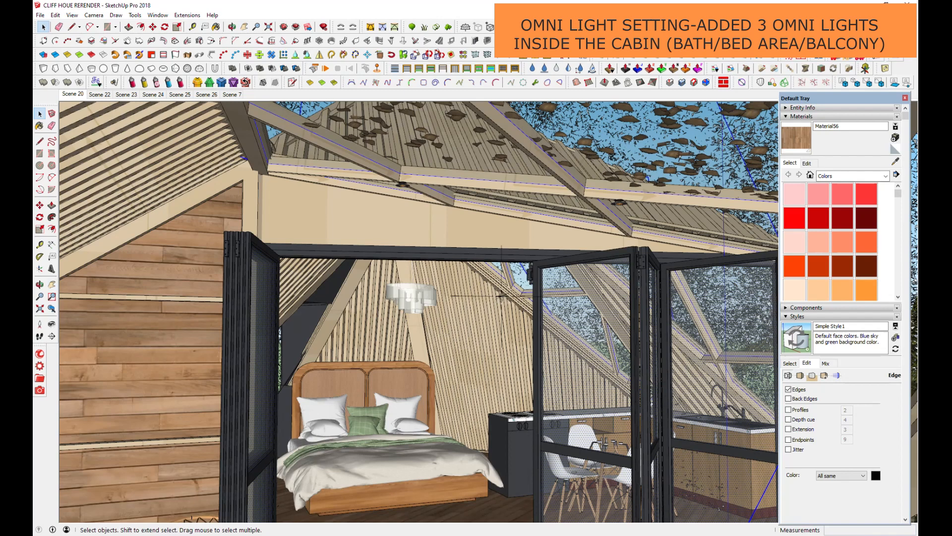
left_click(546, 41)
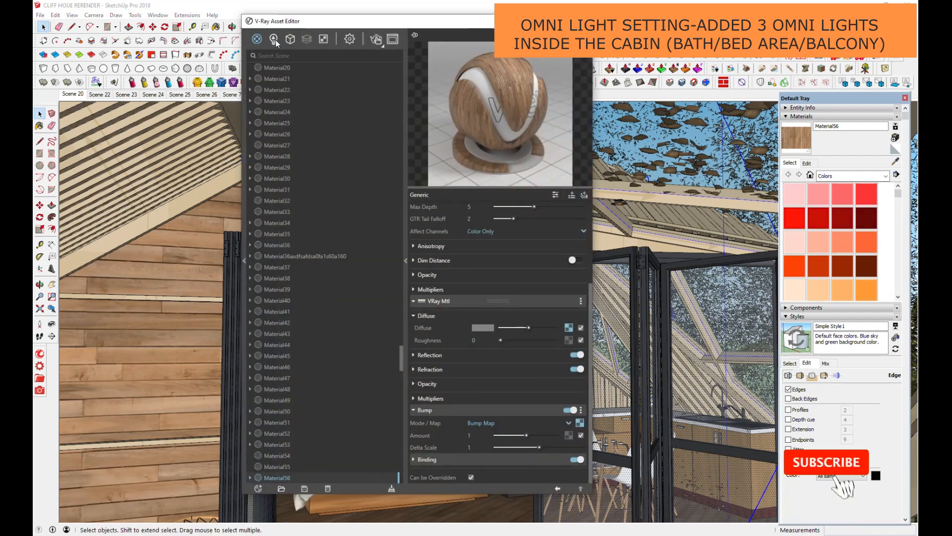
left_click(274, 41)
left_click(276, 93)
right_click(276, 95)
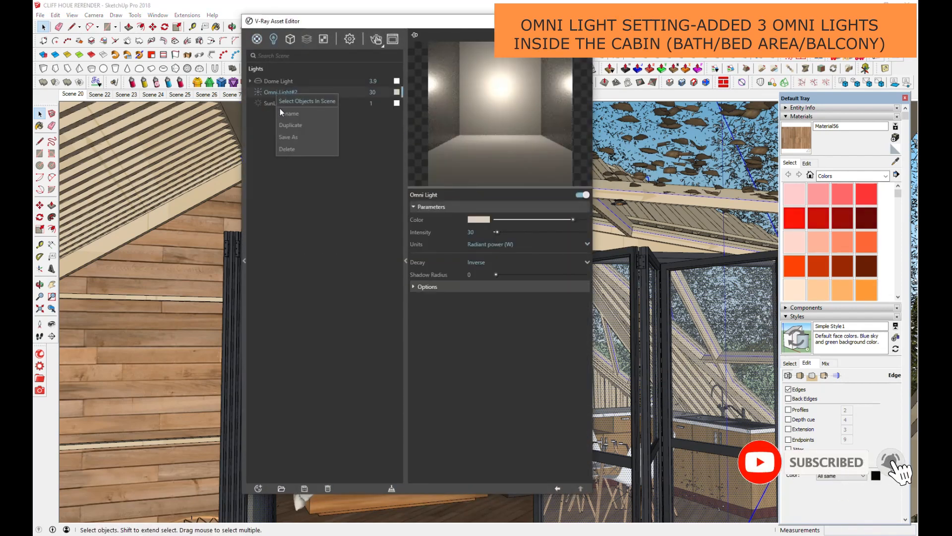
left_click(307, 101)
left_click_drag(480, 26, 266, 67)
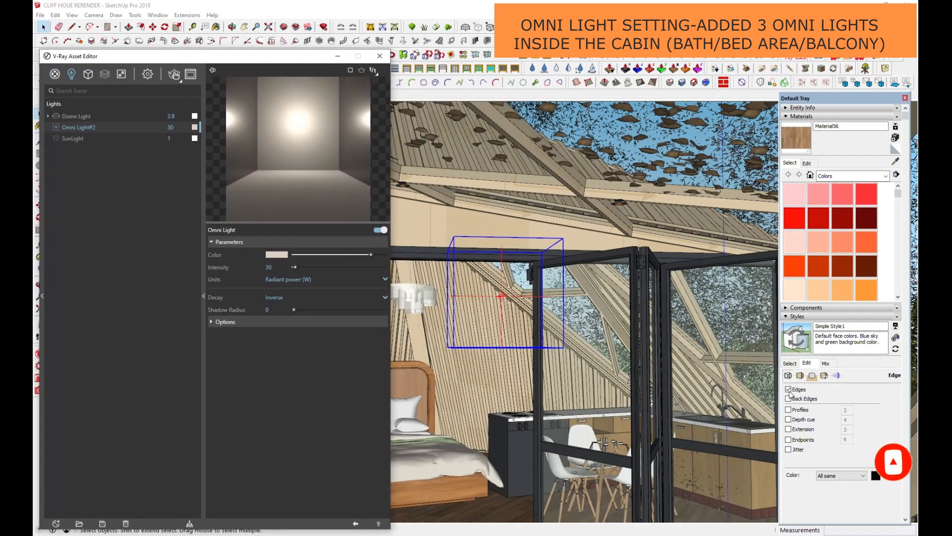
left_click(540, 322)
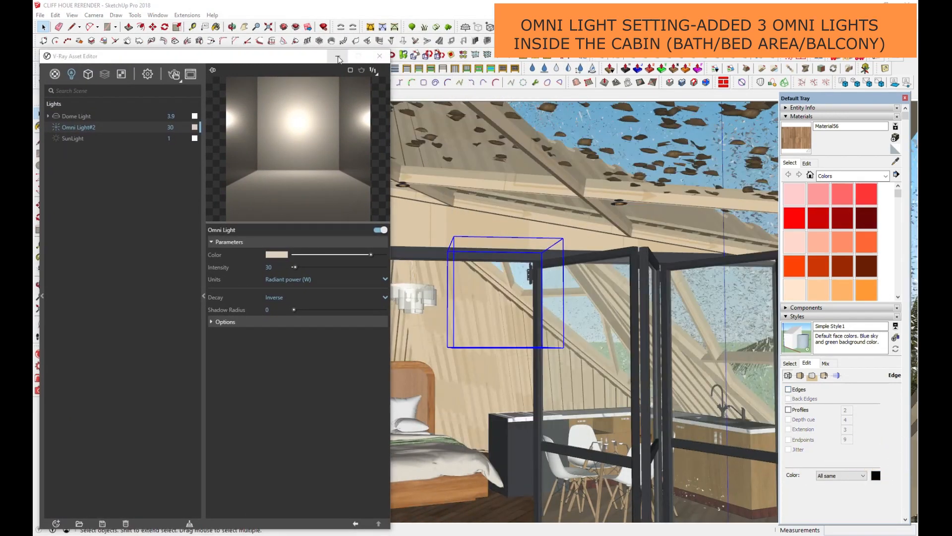
Set the omni light's units to Radiant power (W) and its decay to Inverse, and check its color values
left_click(338, 56)
mouse_move(446, 278)
middle_mouse_down()
mouse_move(486, 297)
mouse_move(443, 274)
mouse_move(328, 309)
mouse_move(592, 464)
mouse_move(483, 466)
mouse_move(253, 200)
mouse_move(225, 213)
mouse_move(272, 227)
mouse_move(312, 219)
middle_mouse_up()
scroll(484, 294, "down", 5)
left_click(531, 27)
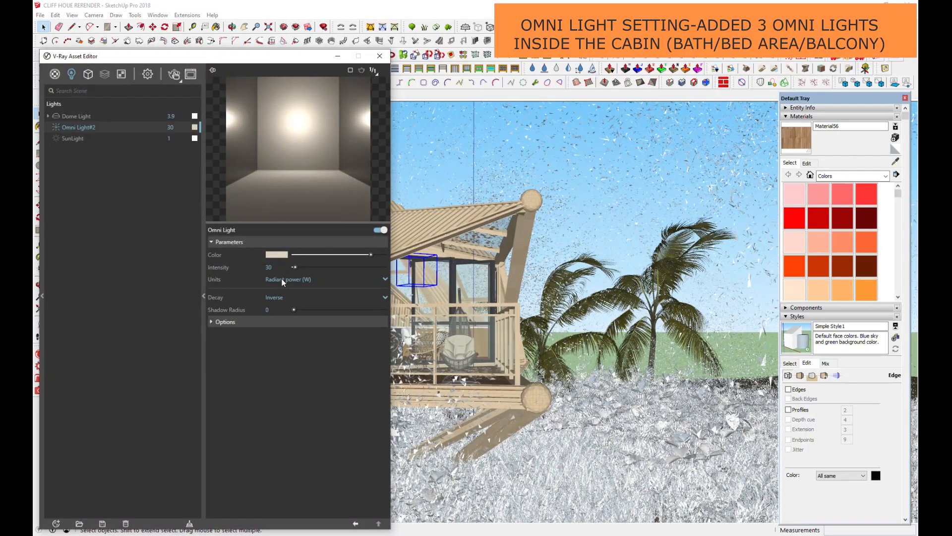
left_click(283, 281)
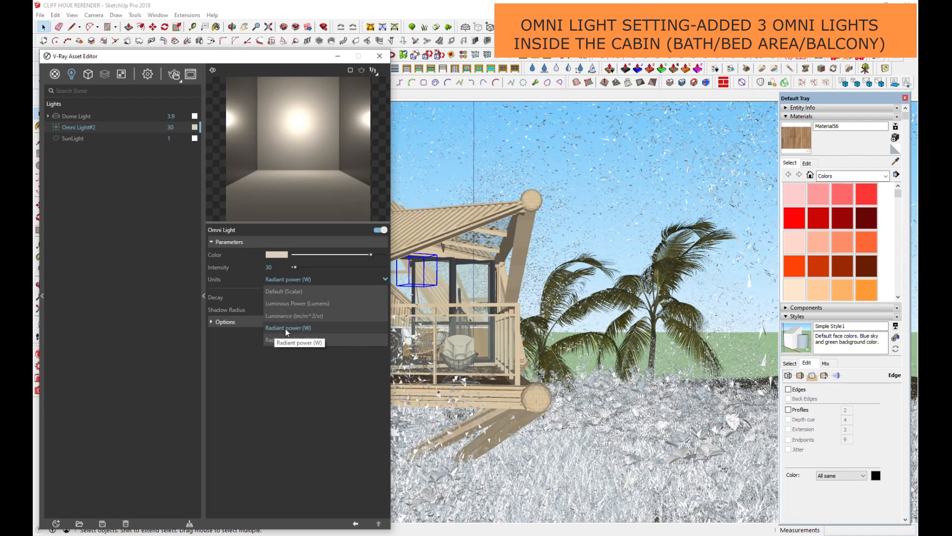
left_click(284, 329)
left_click(276, 297)
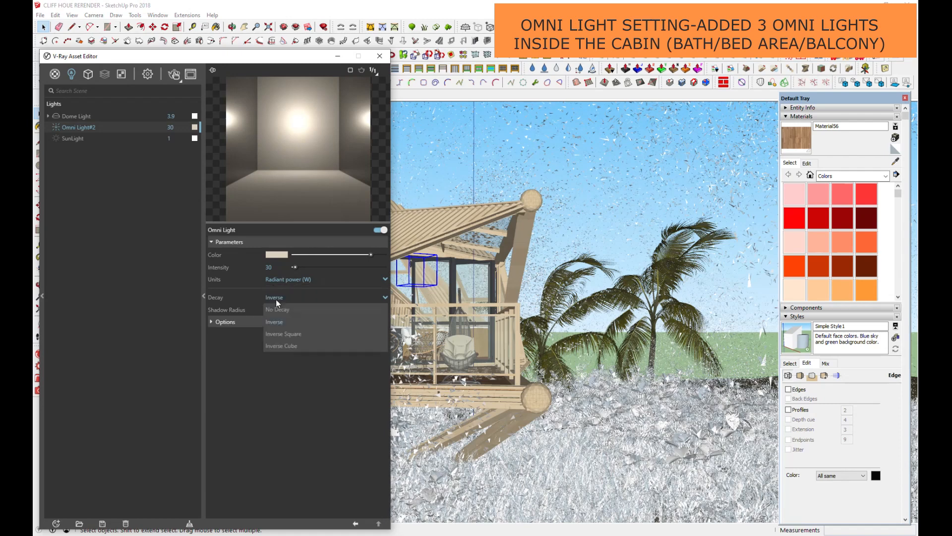
left_click(276, 322)
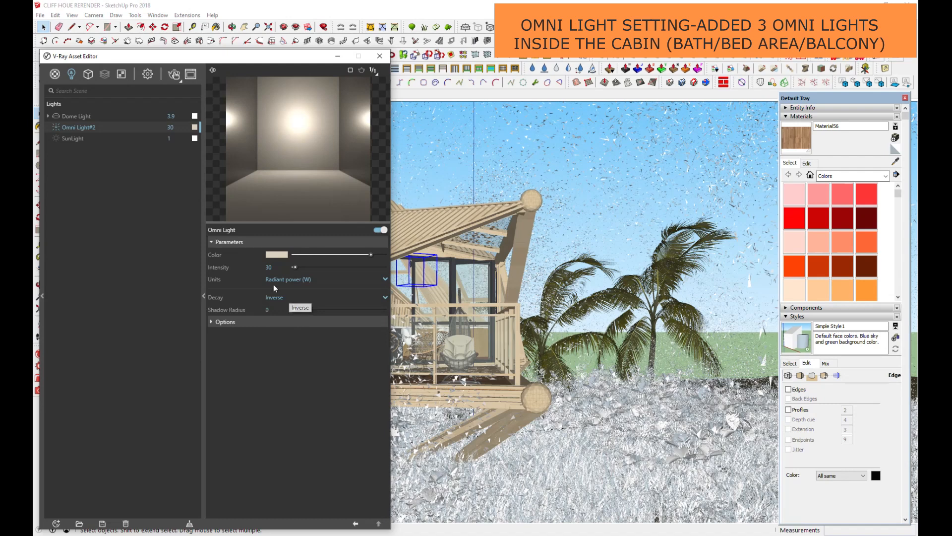
left_click(273, 255)
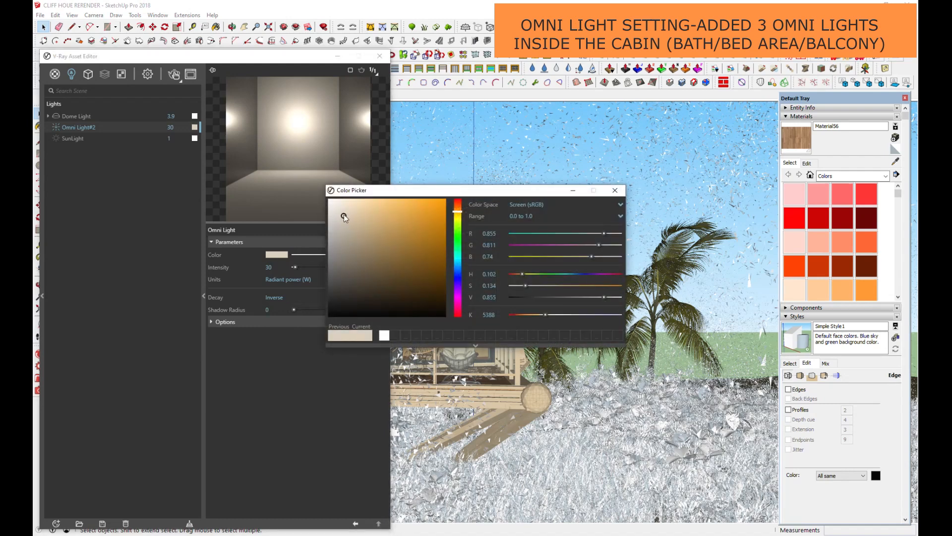
left_click(614, 190)
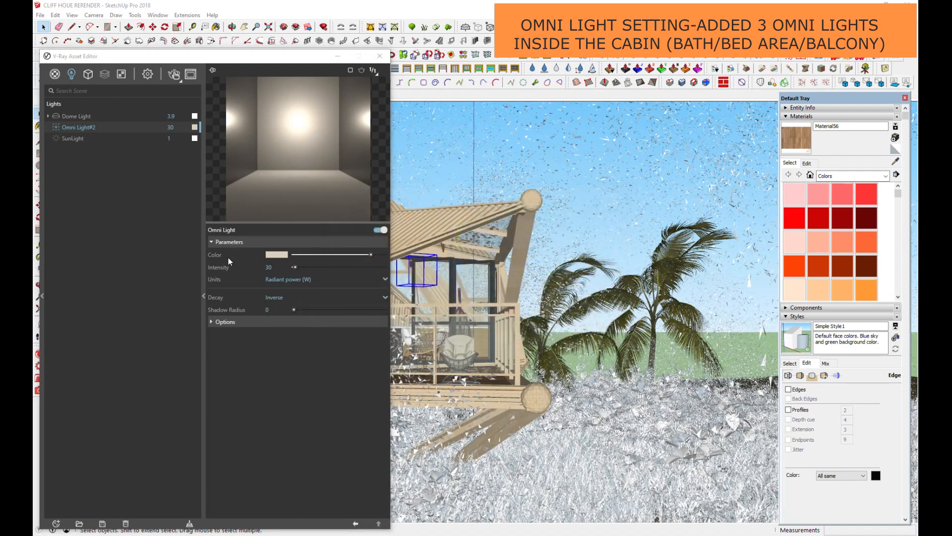
Try the Hemisphere shape on the dome light and return it to Sphere
left_click(81, 116)
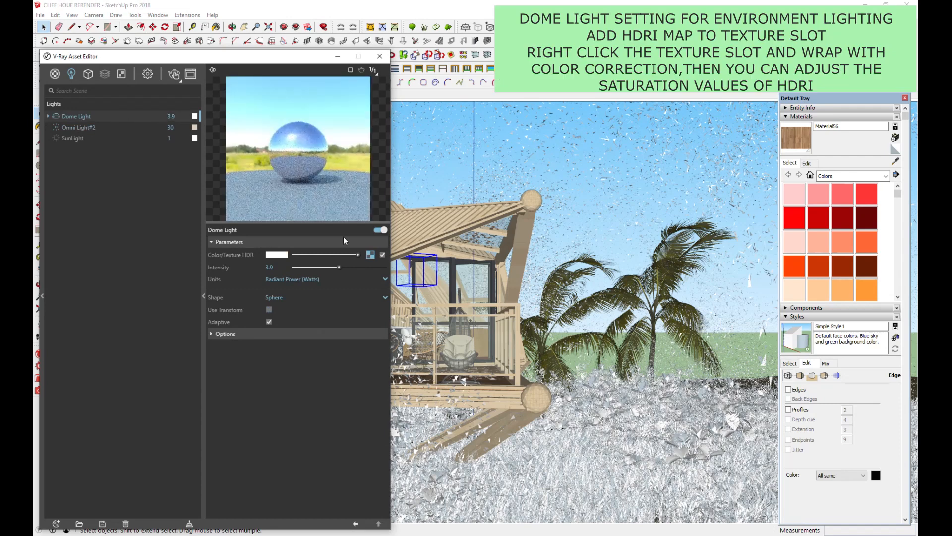
left_click(274, 297)
left_click(277, 311)
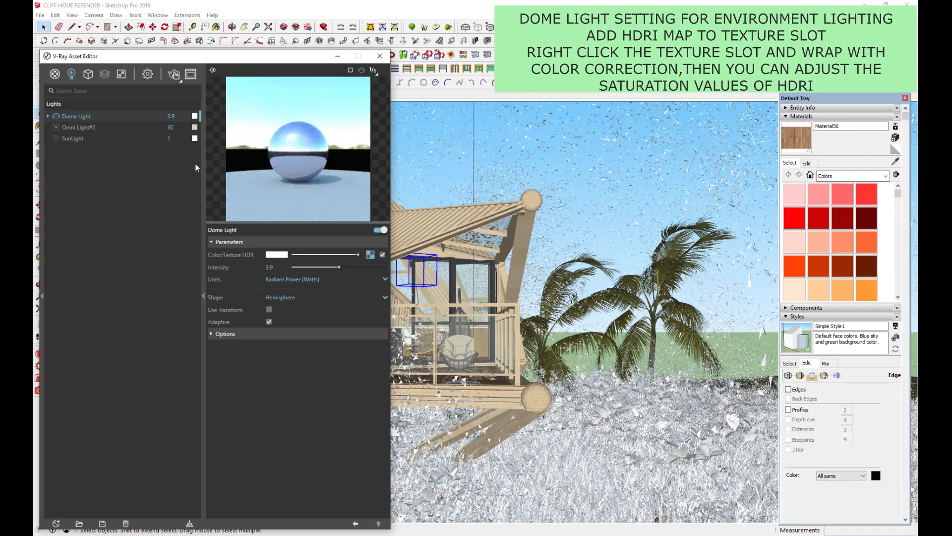
left_click(281, 300)
left_click(276, 321)
Show the HDRI bitmap inside the dome light texture's Color Correction and check its source file in the hdri-skies folder
left_click(370, 255)
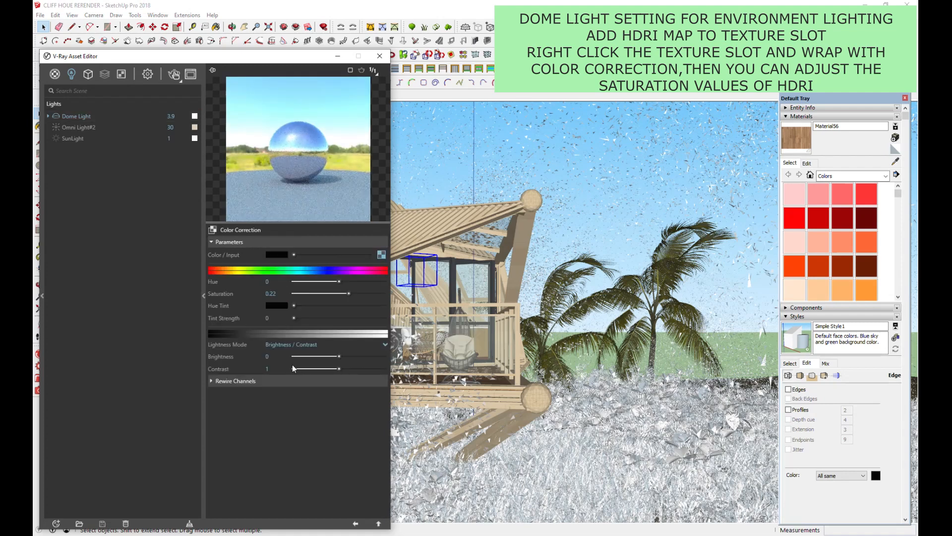
right_click(381, 255)
left_click(382, 255)
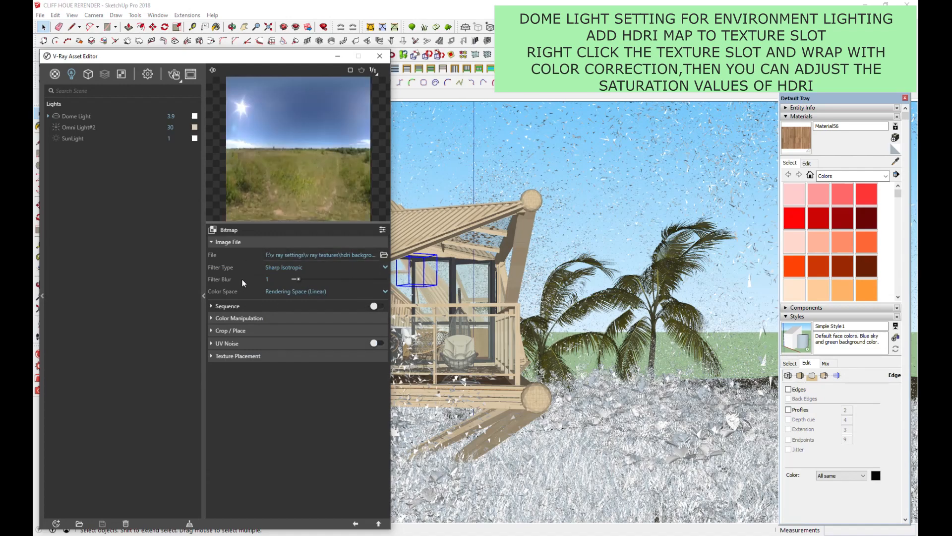
left_click(384, 254)
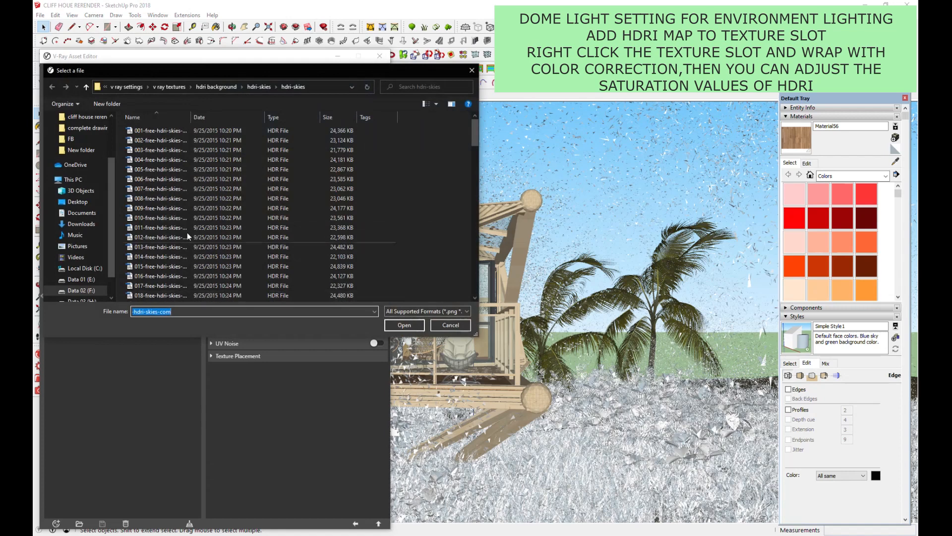
left_click(404, 325)
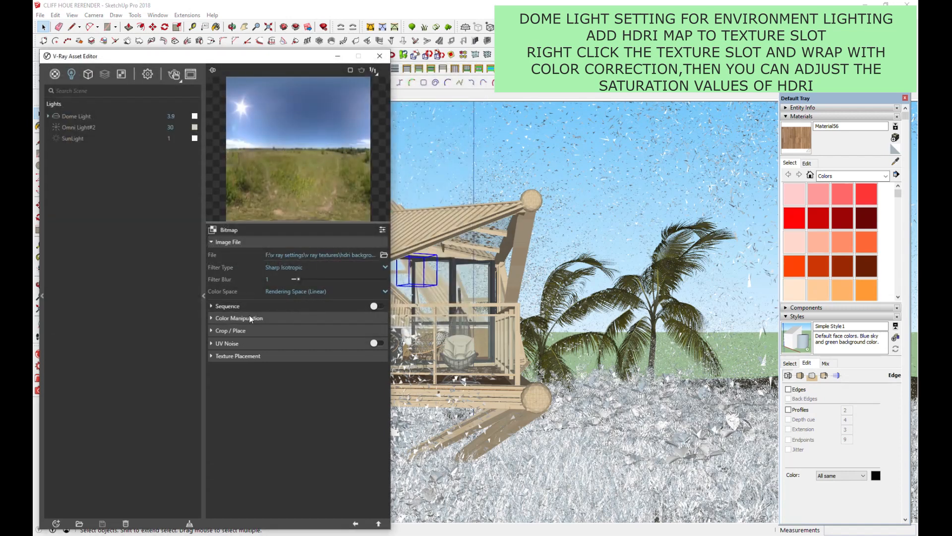
Rotate the dome light's HDRI bitmap horizontally to -237.2 in its texture placement and return to the Color Correction
left_click(239, 355)
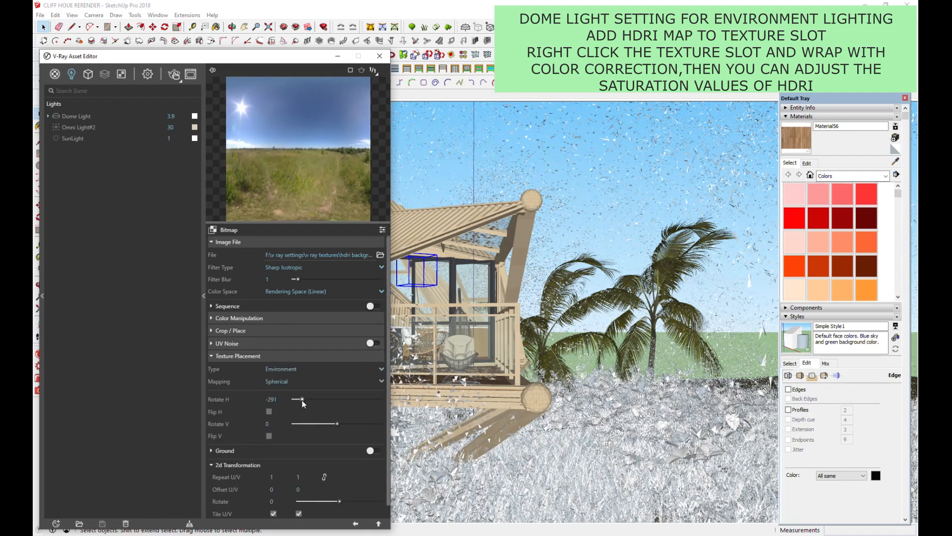
mouse_move(302, 399)
left_mouse_down()
mouse_move(318, 399)
mouse_move(309, 400)
left_mouse_up()
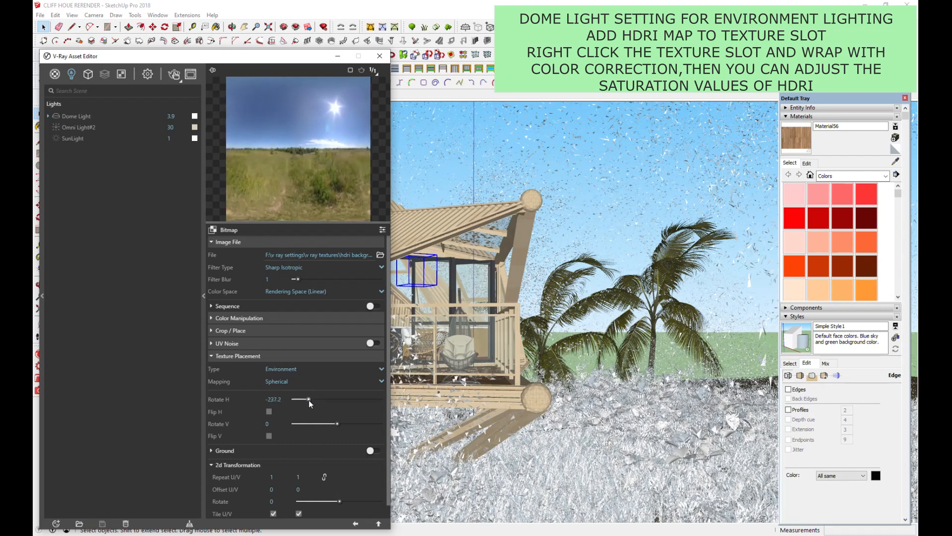
left_click(355, 523)
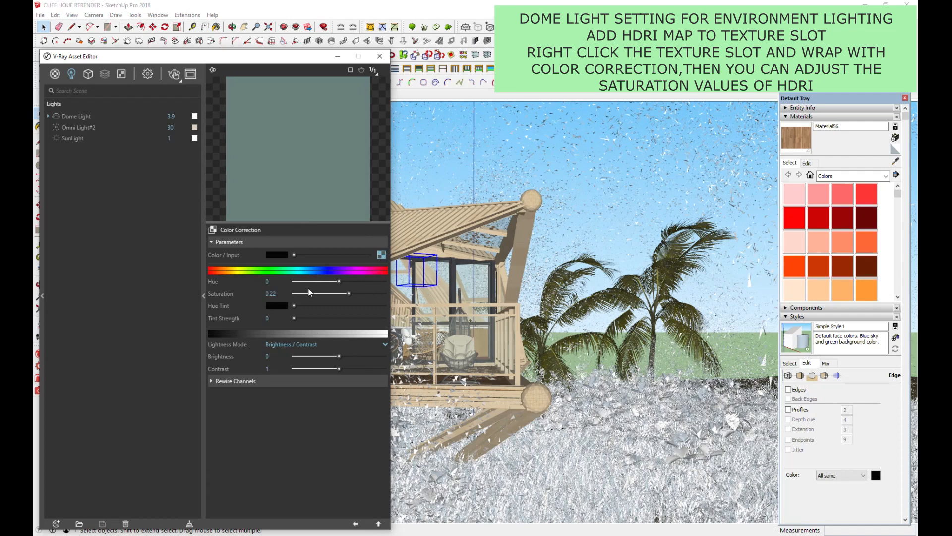
Set the saturation of the HDRI's Color Correction to 0.28 and return to the dome light's parameters
left_click_drag(349, 293, 352, 293)
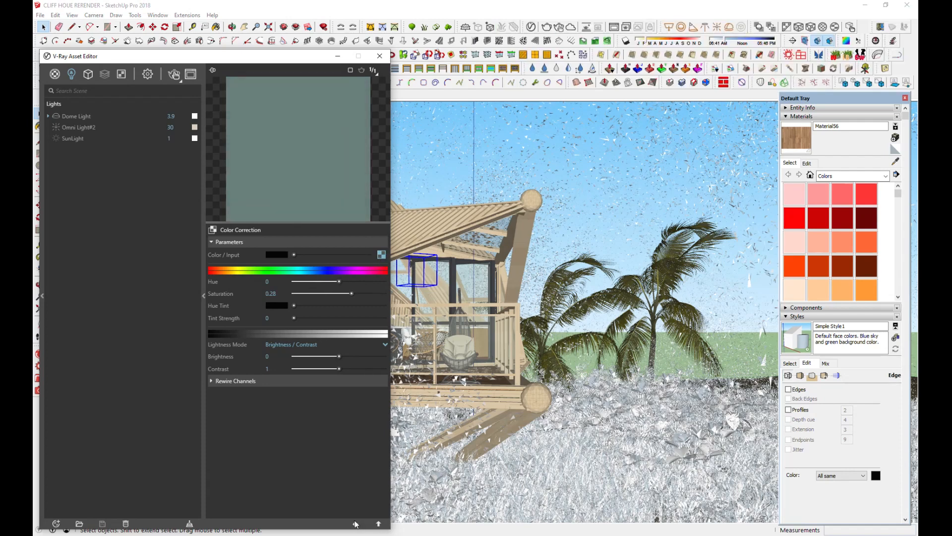
left_click(355, 524)
left_click(371, 254)
left_click(355, 524)
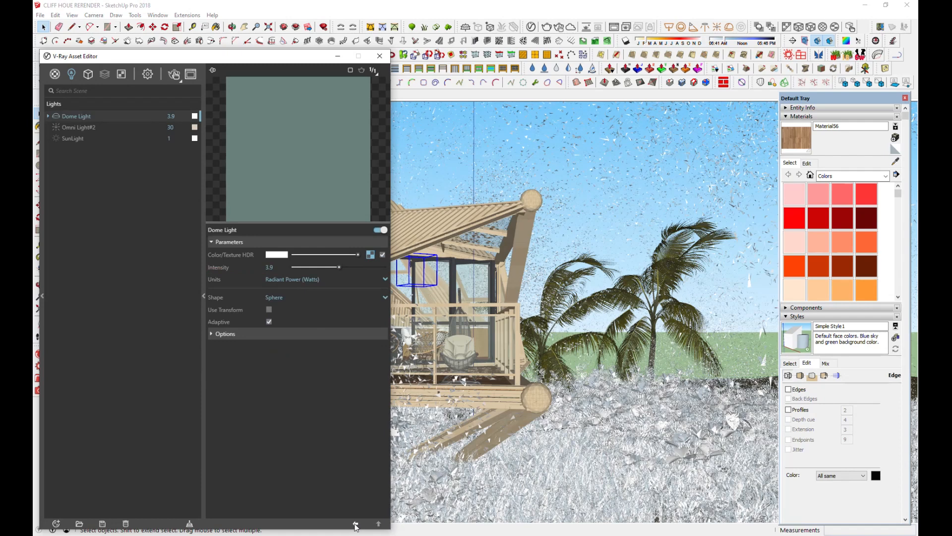
Keep the SunLight's color mode on Override and set its Affect Diffuse amount to 0.7
left_click(69, 141)
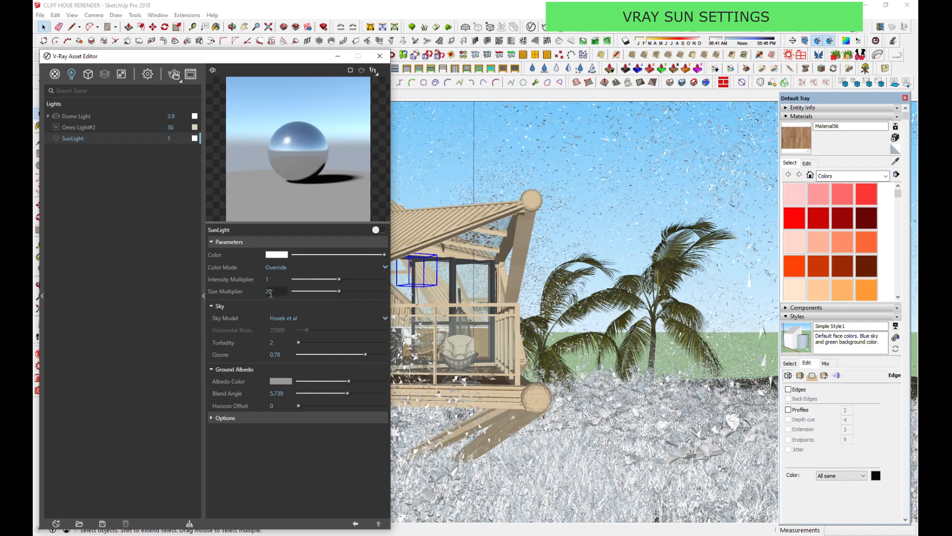
left_click(225, 419)
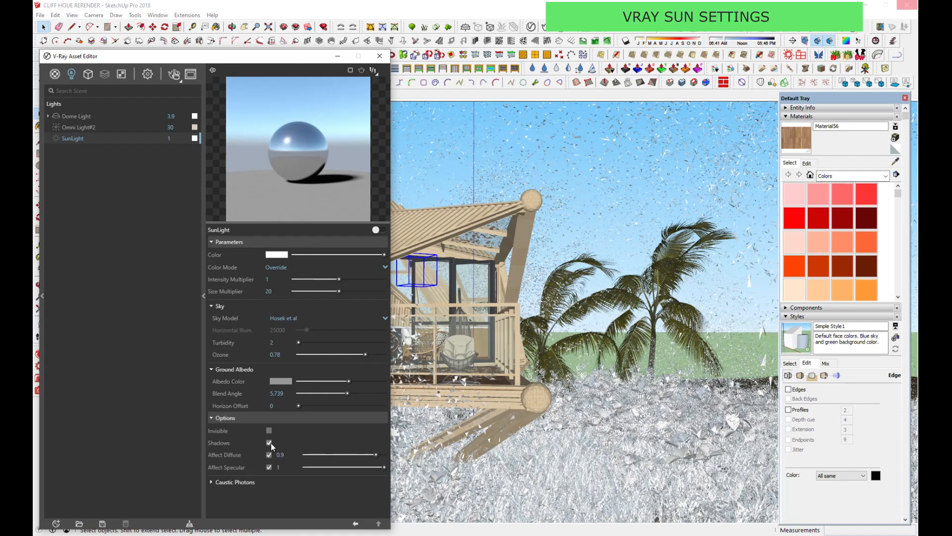
left_click(280, 269)
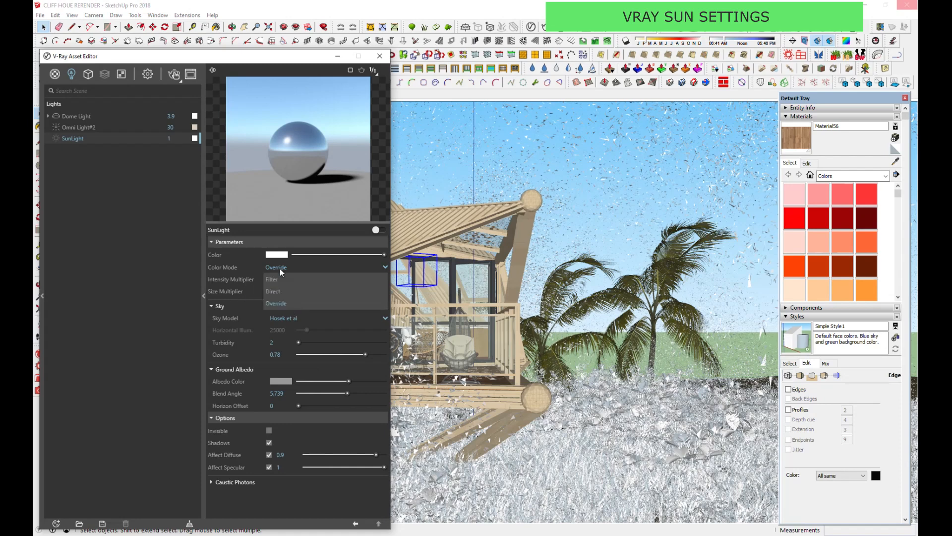
left_click(285, 301)
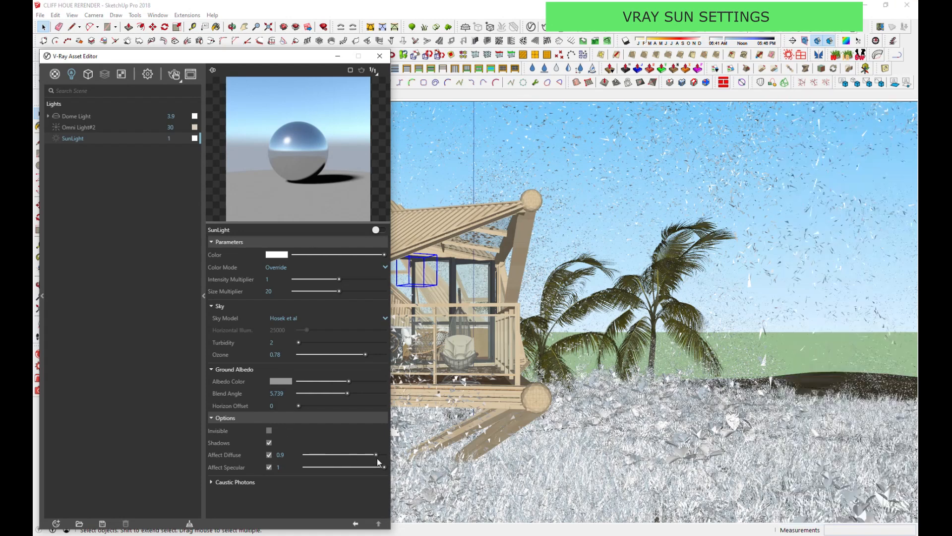
mouse_move(375, 455)
left_mouse_down()
mouse_move(281, 462)
mouse_move(365, 464)
left_mouse_up()
left_click(57, 139)
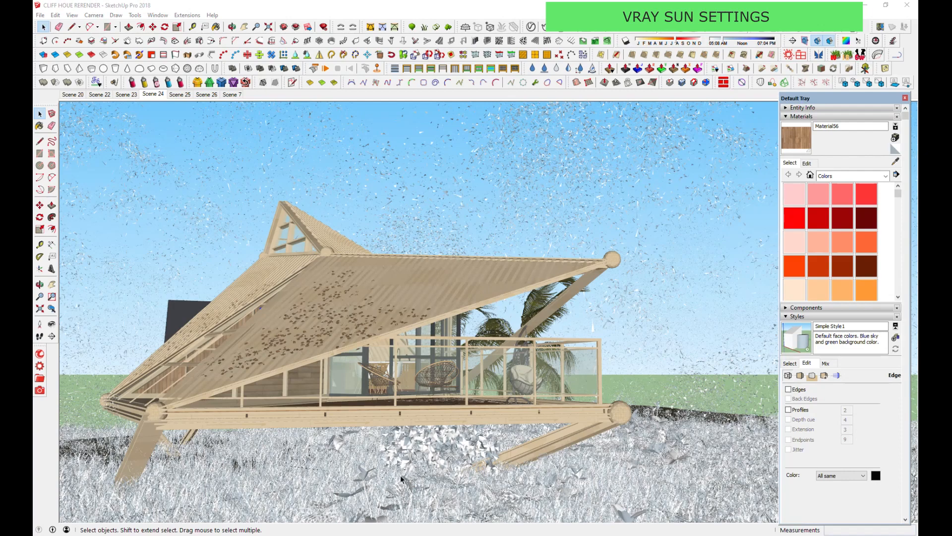
Start a V-Ray interactive render and enlarge the frame buffer so the whole house view fits at 50%
left_click(560, 32)
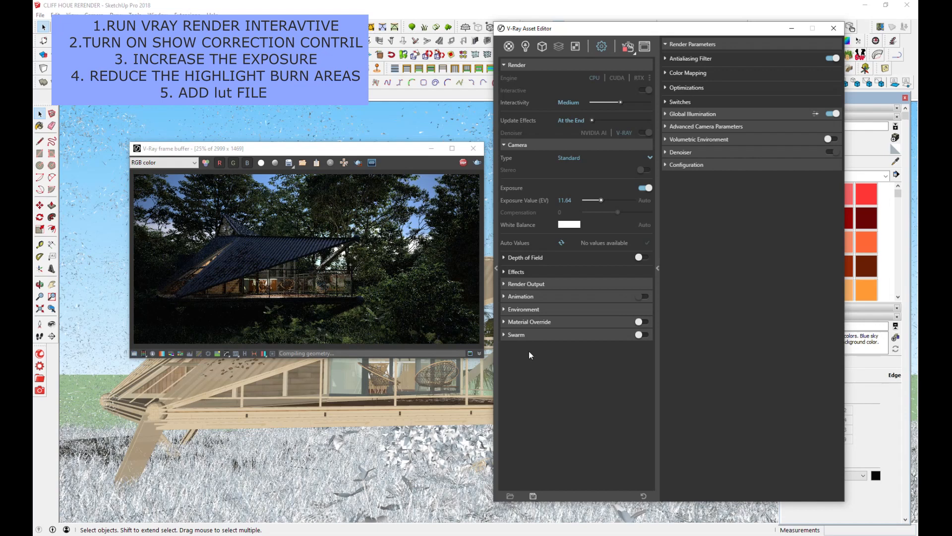
scroll(393, 269, "up", 1)
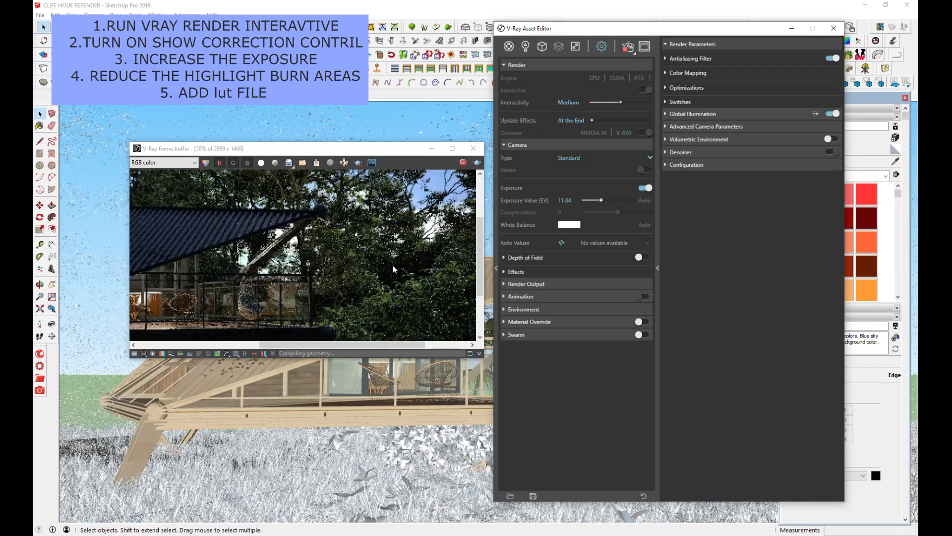
left_click_drag(485, 360, 791, 358)
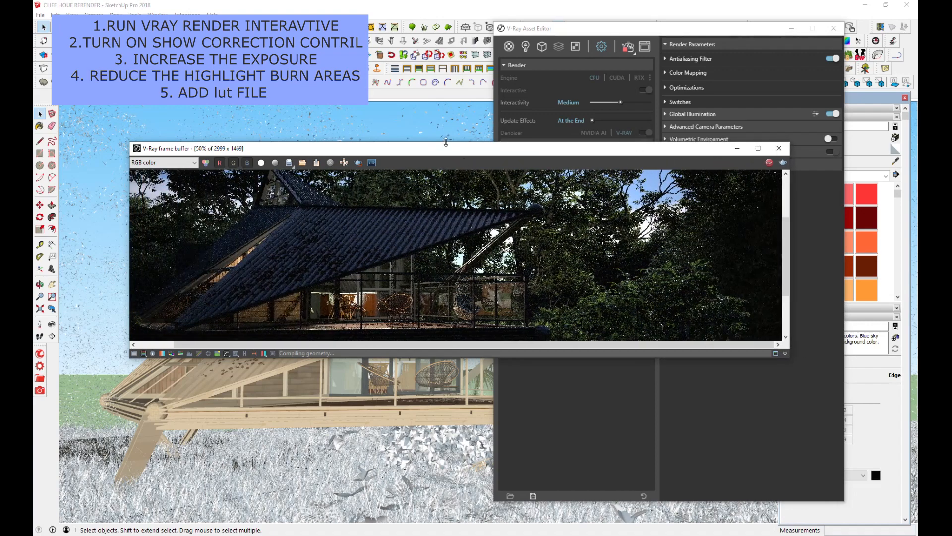
left_click_drag(447, 142, 463, 12)
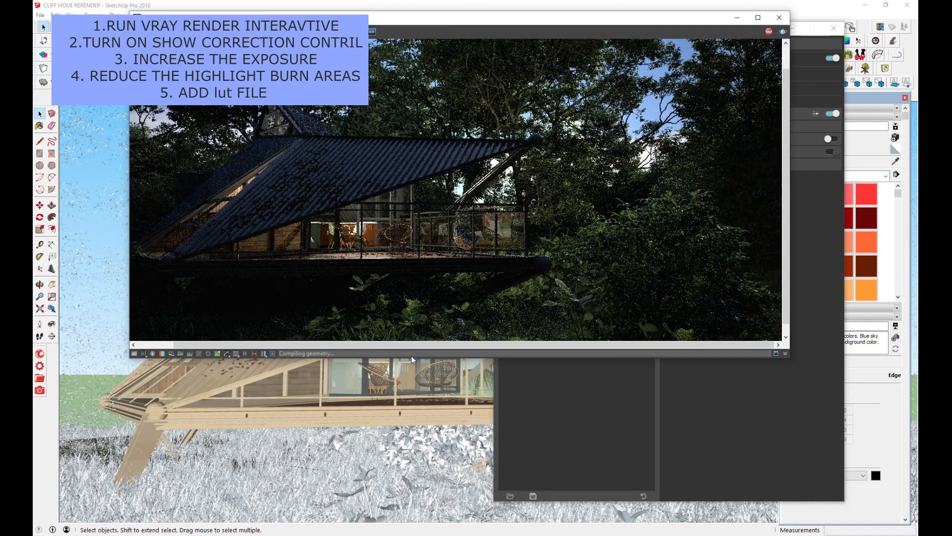
left_click_drag(410, 358, 410, 460)
left_click_drag(531, 21, 445, 40)
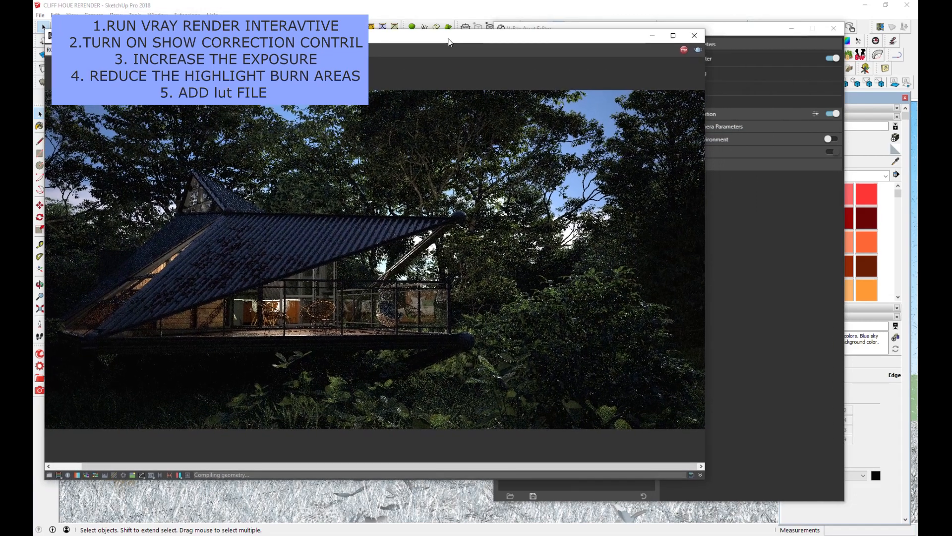
Show the frame buffer's correction controls and enable Exposure with exposure 3.04 and highlight burn 0.10
left_click(49, 474)
left_click(713, 62)
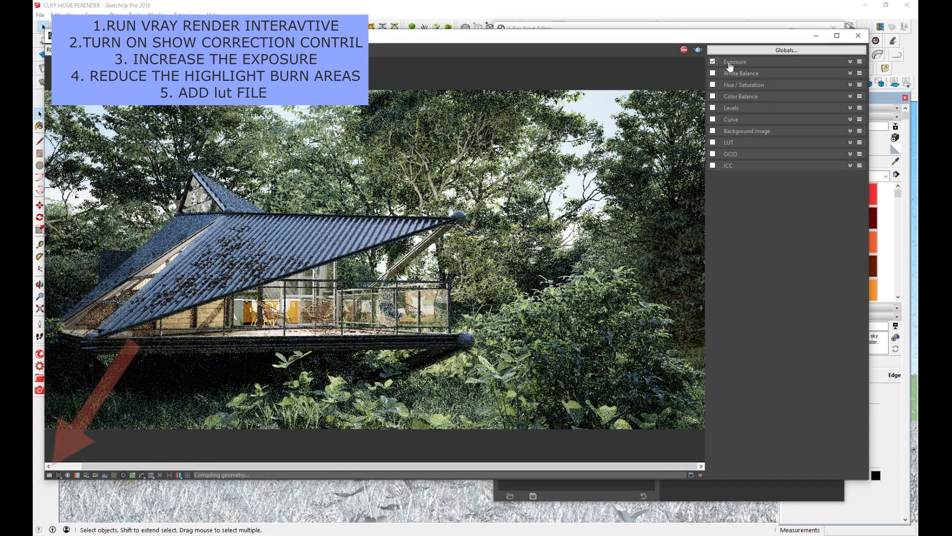
left_click(732, 61)
left_click_drag(833, 81, 818, 85)
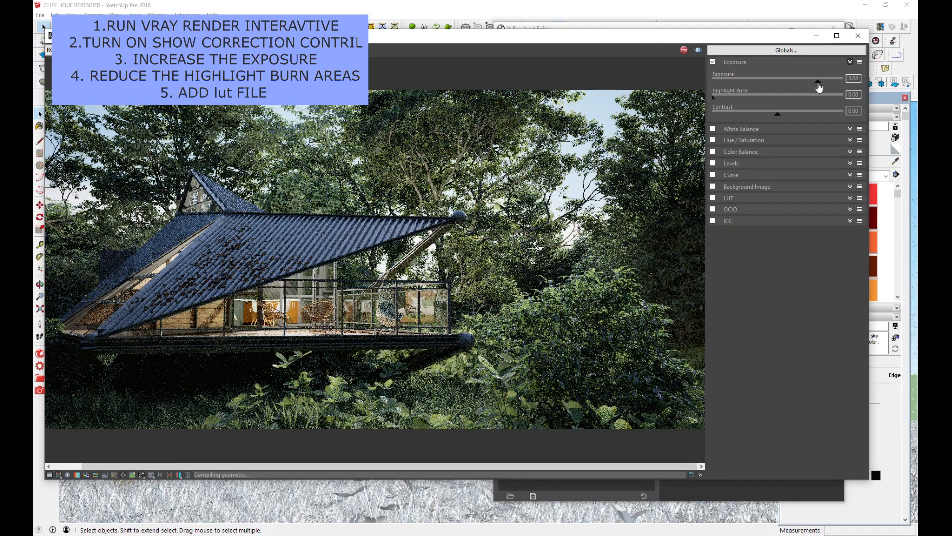
left_click_drag(713, 97, 842, 98)
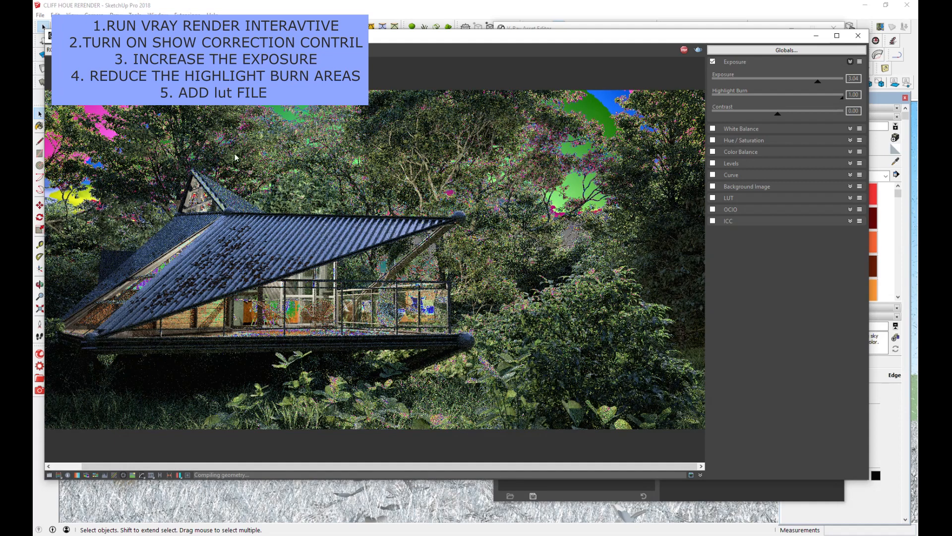
left_click_drag(844, 103, 727, 103)
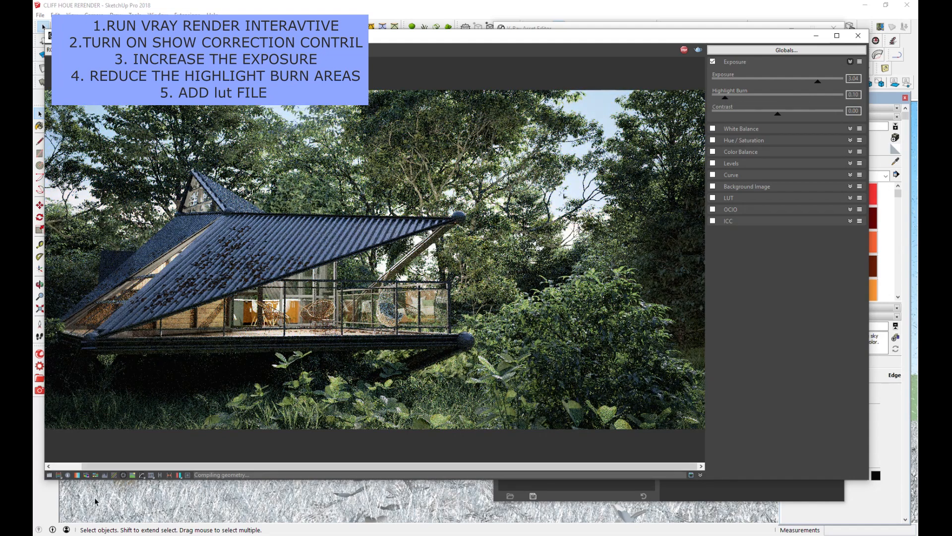
Enable the White Balance correction at a temperature of 6750, and try Hue / Saturation before disabling it again
left_click(714, 130)
left_click(742, 129)
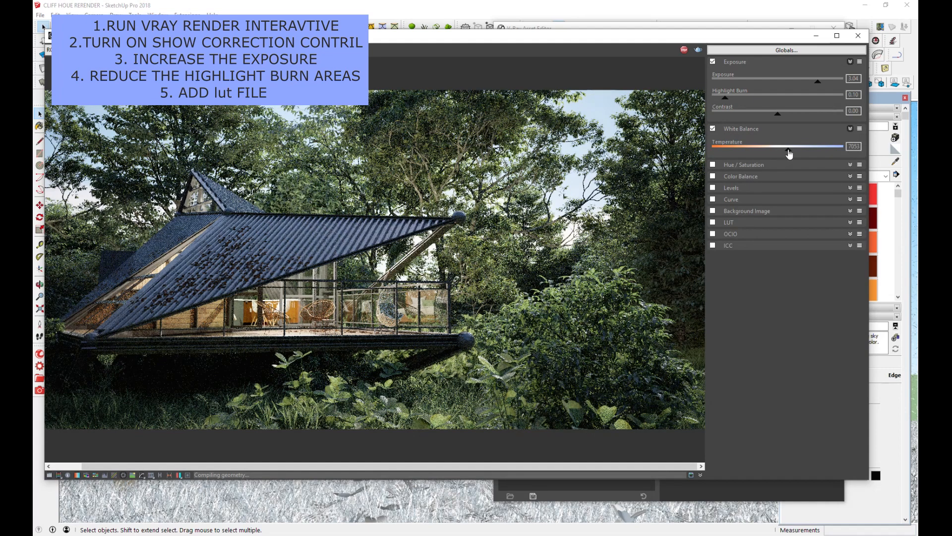
mouse_move(789, 154)
left_mouse_down()
mouse_move(746, 159)
mouse_move(784, 165)
left_mouse_up()
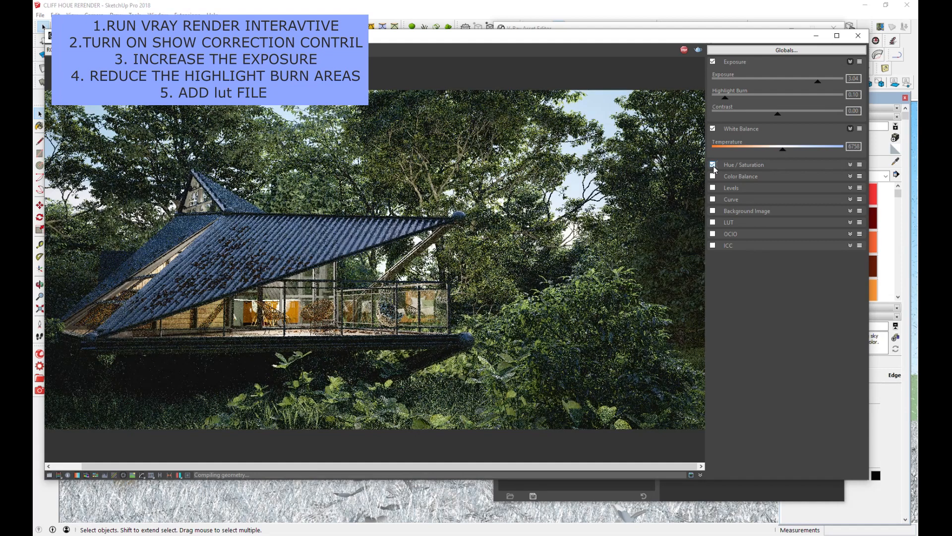
left_click(742, 169)
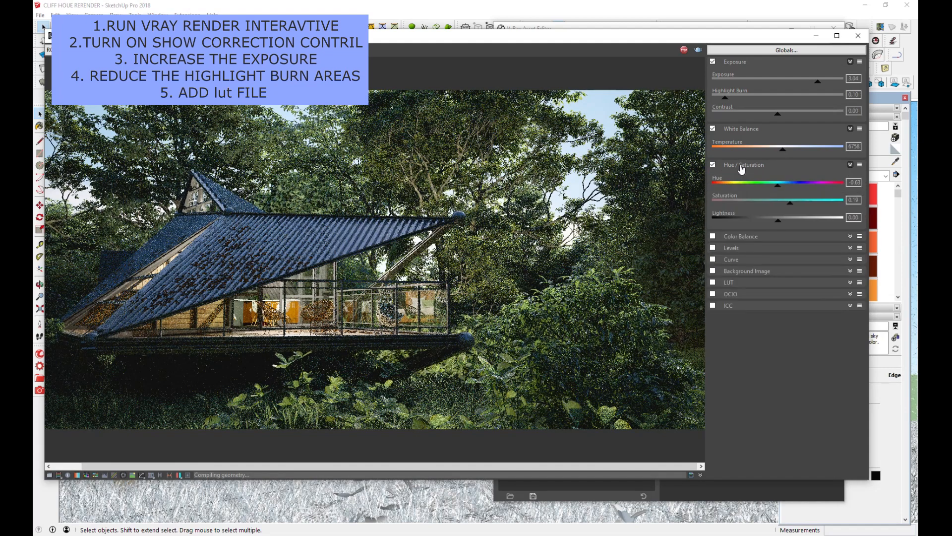
left_click(713, 164)
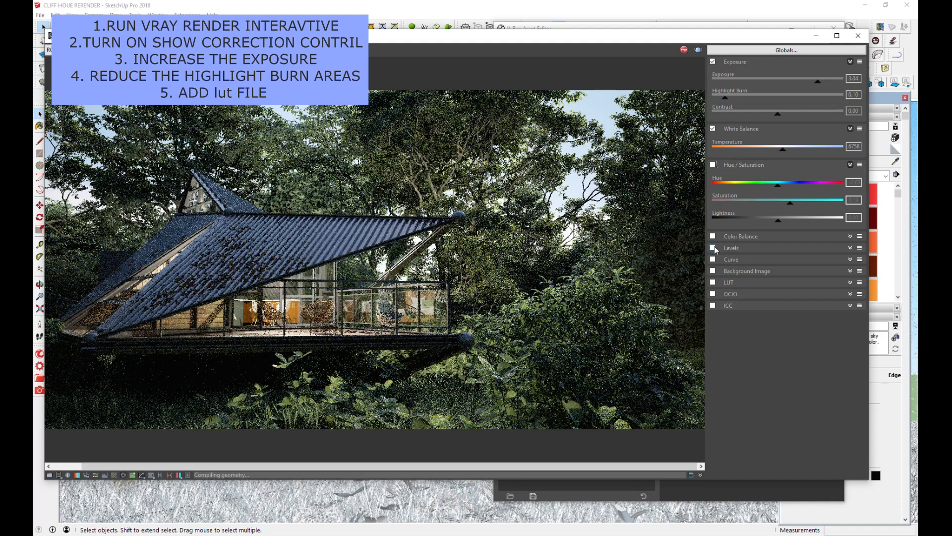
Enable the LUT correction, load the FGCineWarm cube file and keep its weight at 0.04
left_click(714, 283)
left_click(833, 297)
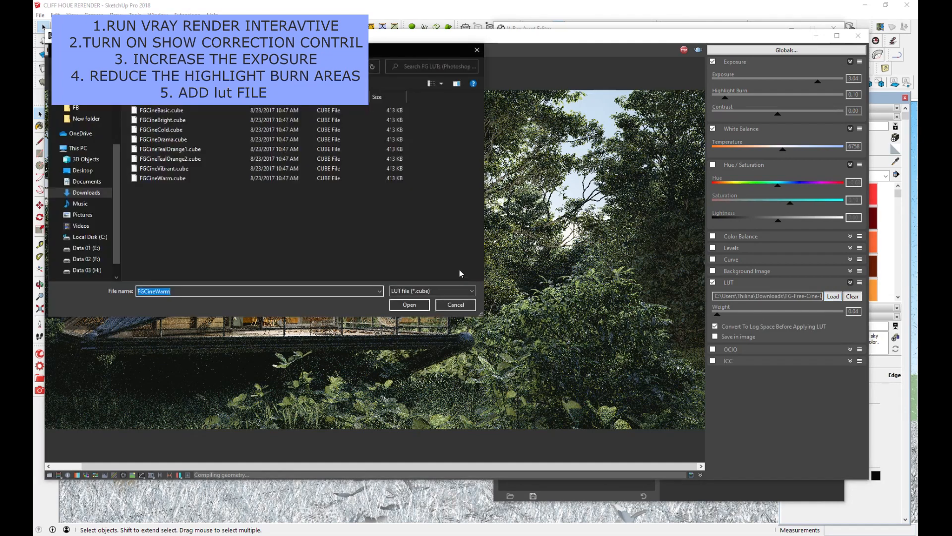
left_click(417, 309)
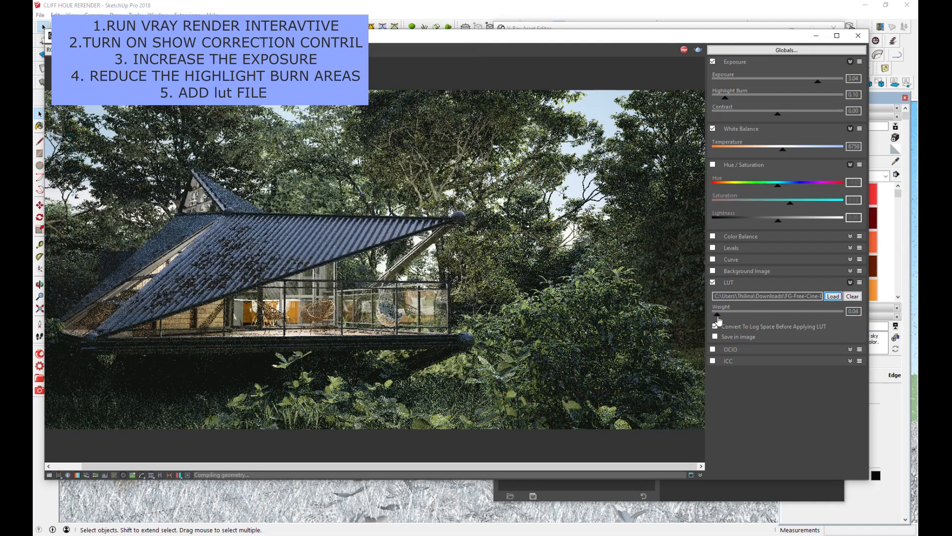
mouse_move(718, 317)
left_mouse_down()
mouse_move(767, 323)
mouse_move(720, 323)
left_mouse_up()
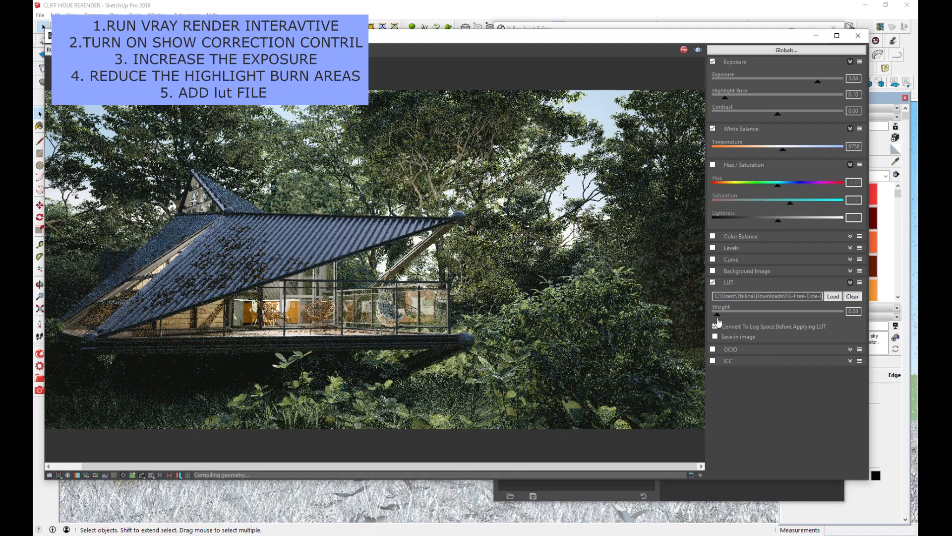
Switch the interactive render to day lighting by turning on the SunLight and turning off the omni light
left_click(714, 26)
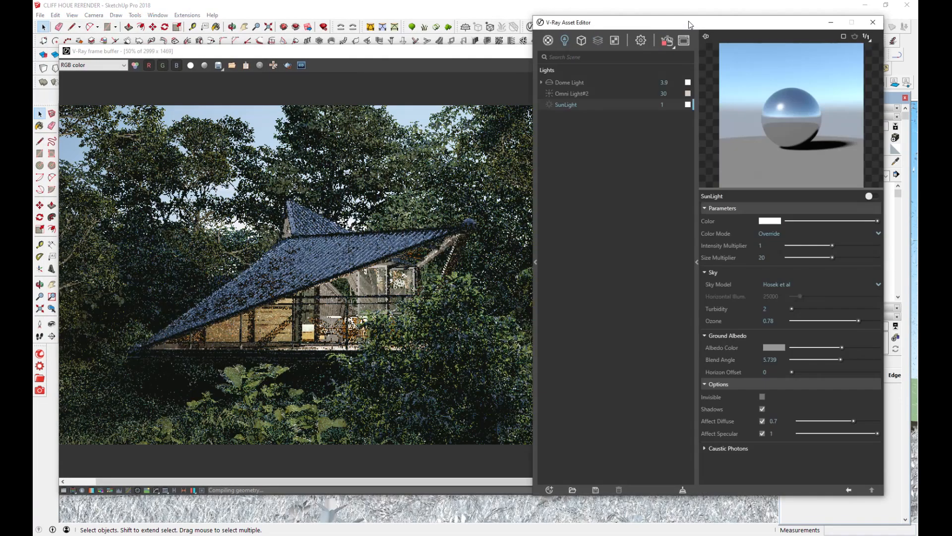
left_click(548, 104)
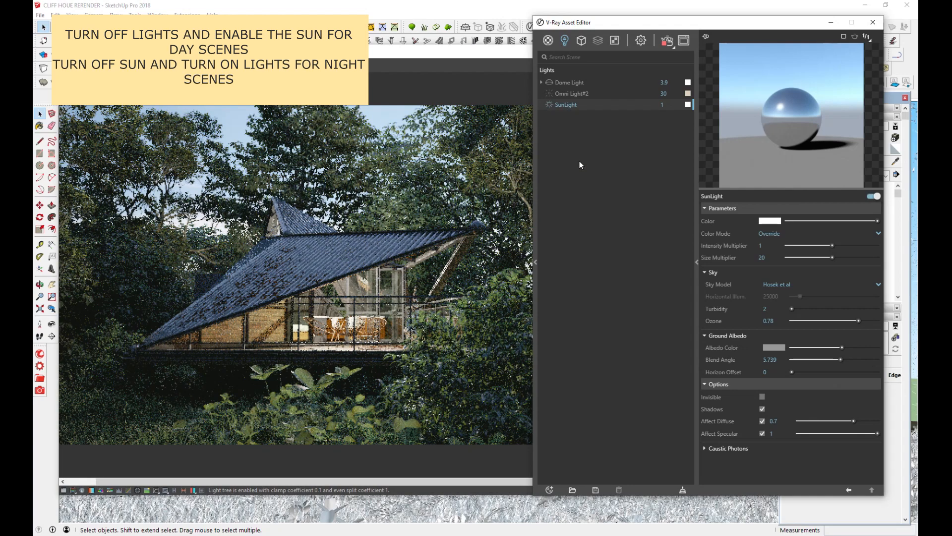
left_click(466, 52)
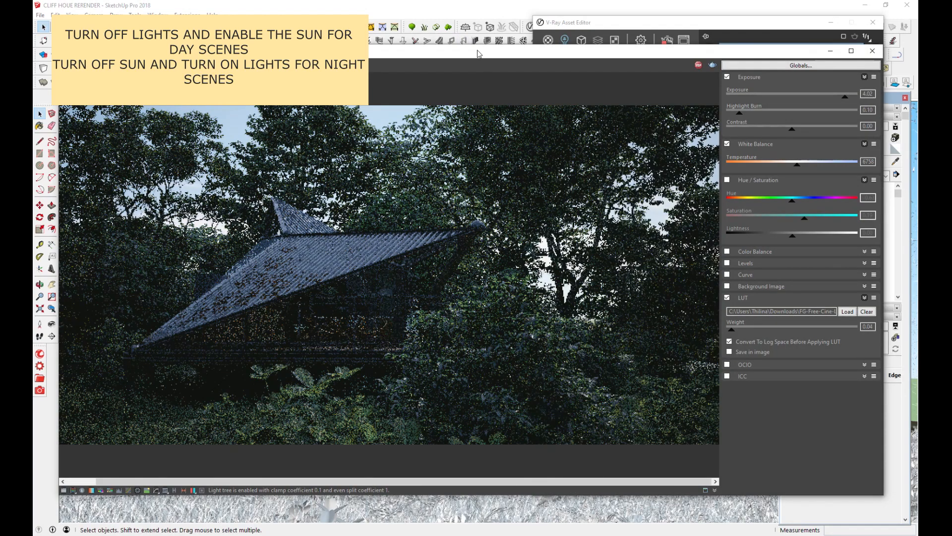
left_click_drag(477, 53, 476, 69)
left_click_drag(581, 19, 585, 19)
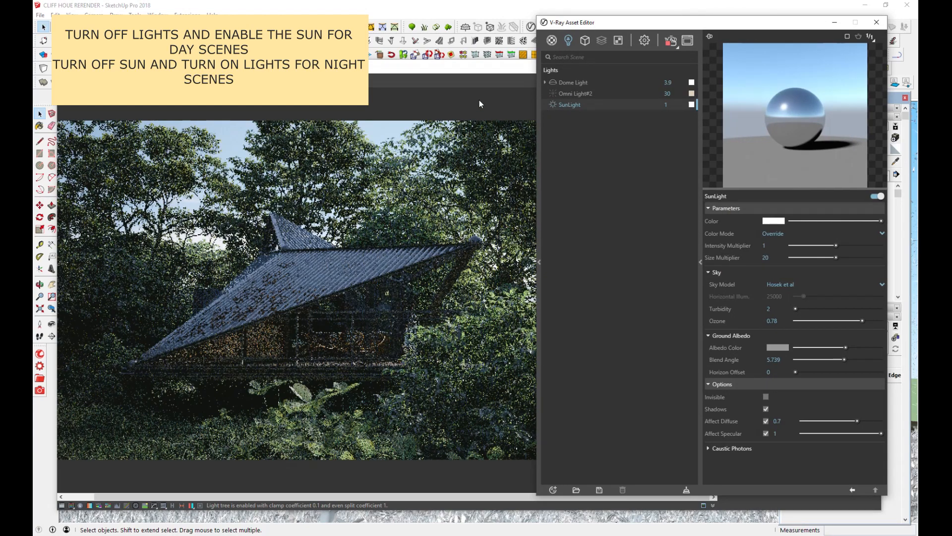
Change the sun direction in the interactive render by shifting the shadow time of day from morning to afternoon
left_click_drag(653, 23, 654, 74)
left_click(734, 40)
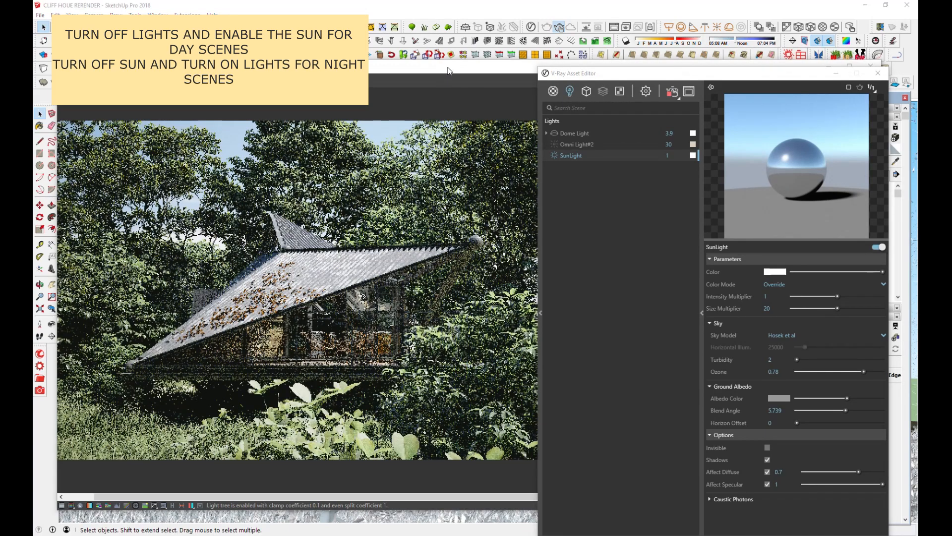
left_click(444, 71)
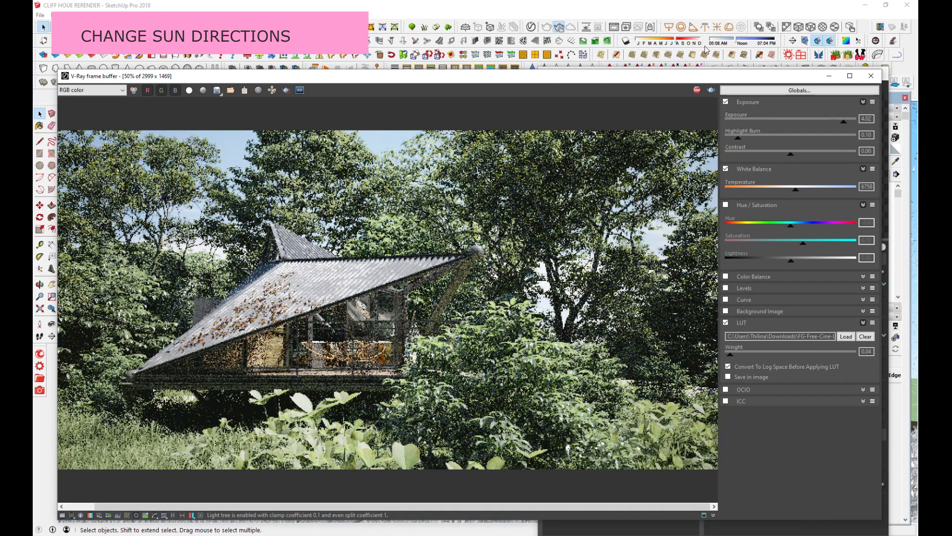
left_click(757, 39)
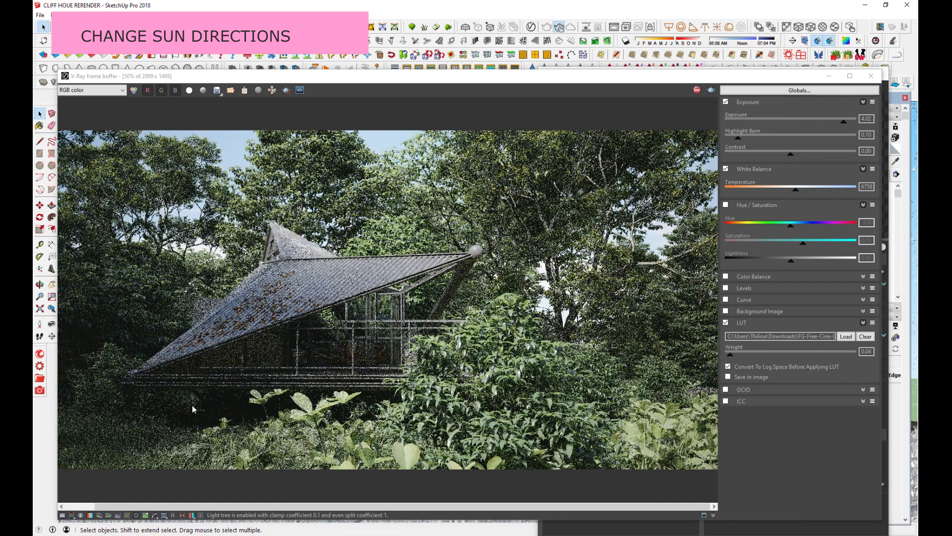
Stop the interactive render and turn off Interactive in the V-Ray render settings for the final render
left_click(697, 90)
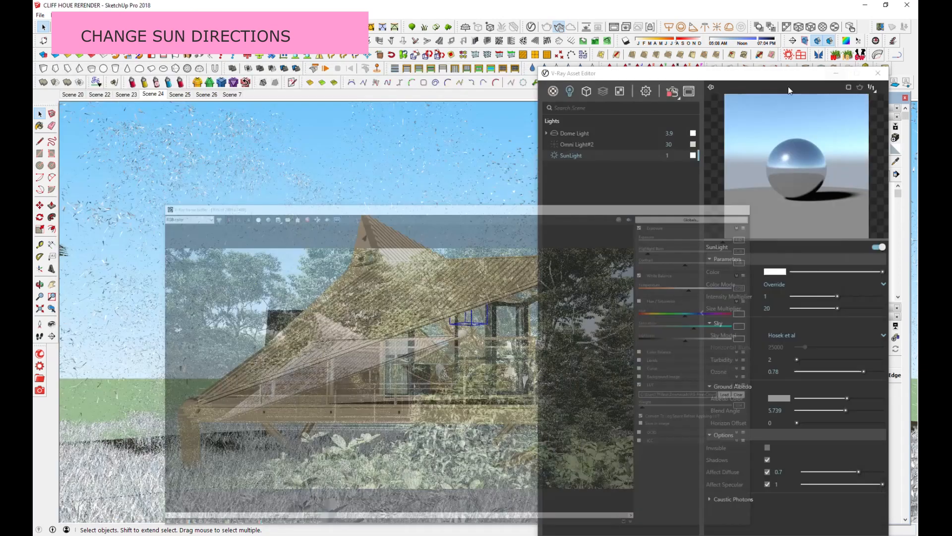
left_click_drag(679, 74, 618, 32)
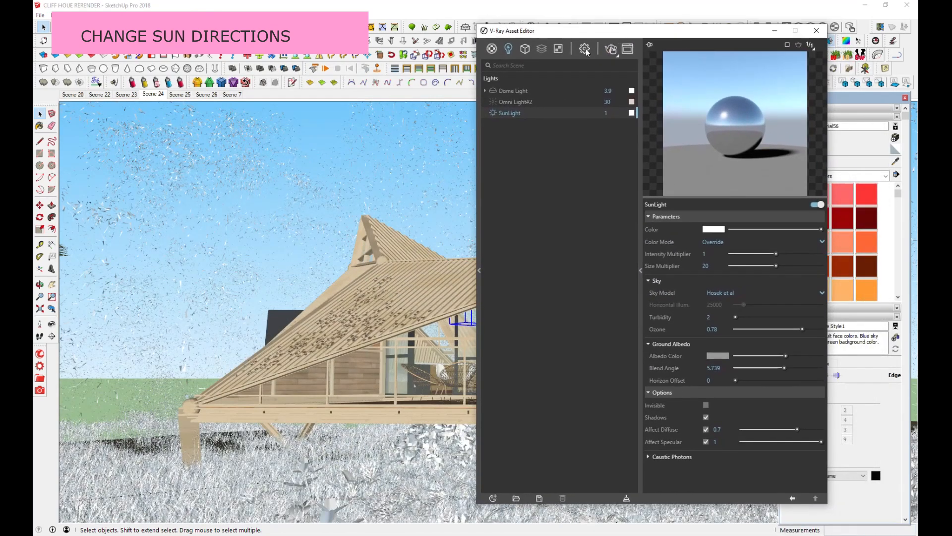
left_click(584, 48)
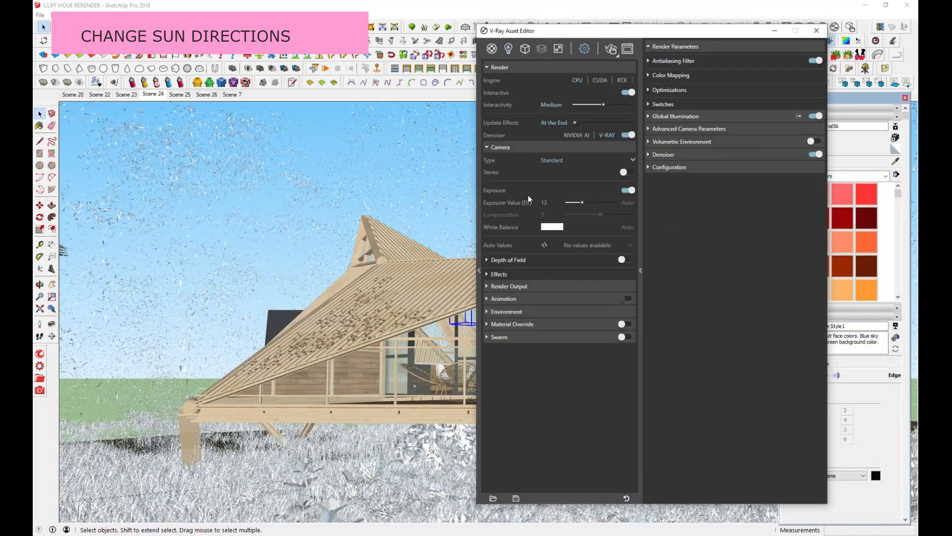
left_click(630, 92)
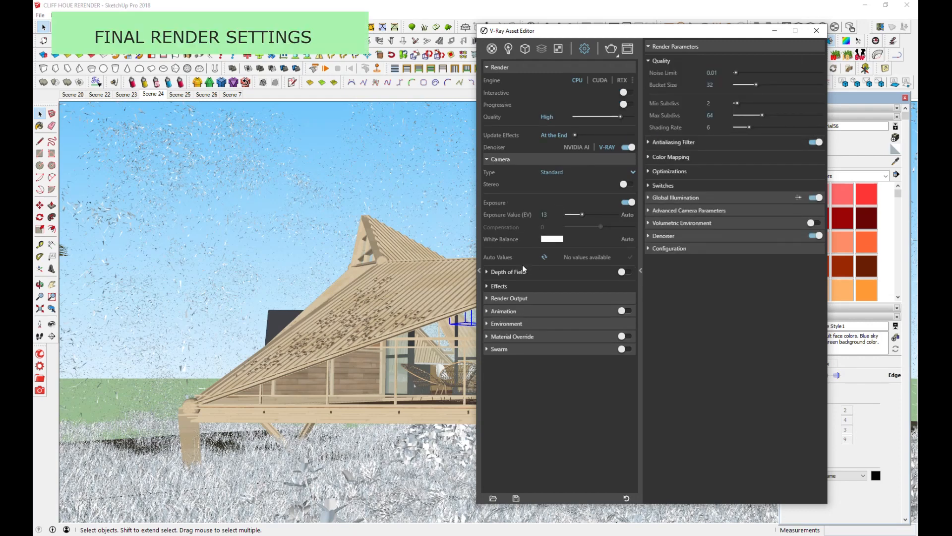
Expand the camera Effects and Render Output settings to check vignetting, image size and image saving
left_click(502, 287)
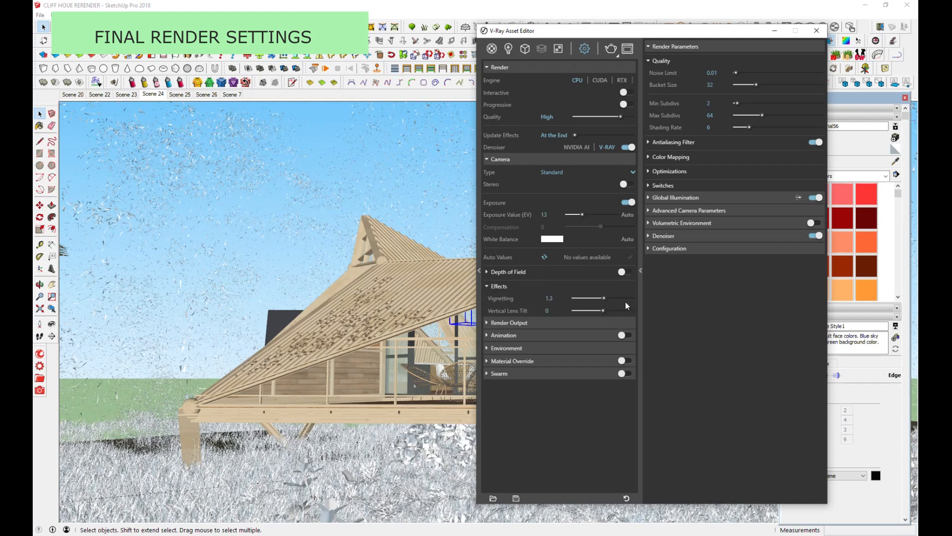
left_click(514, 322)
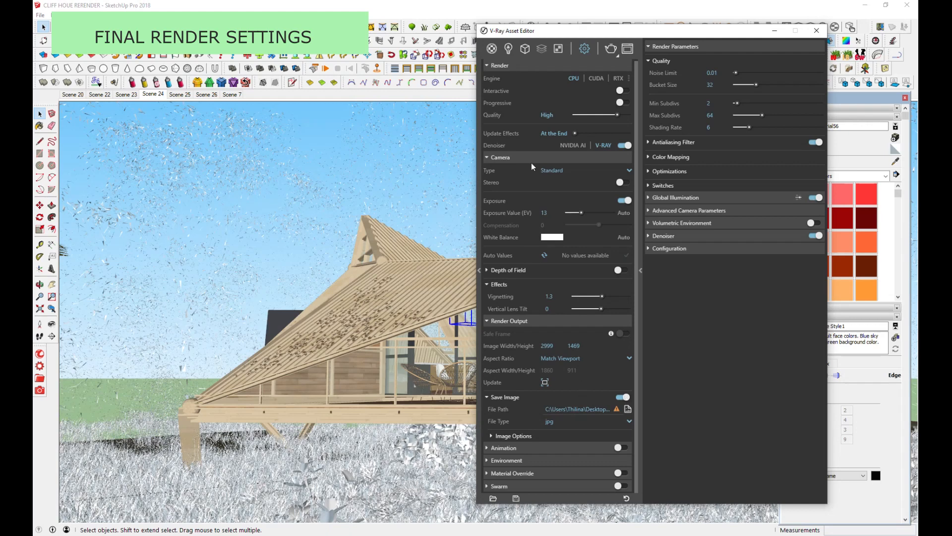
scroll(497, 118, "up", 1)
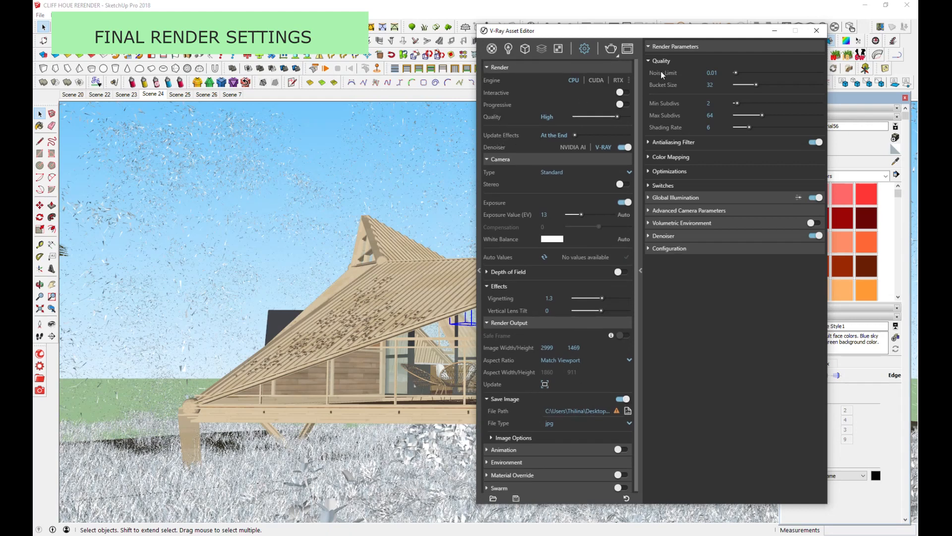
Expand the render parameters' Color Mapping and Optimizations settings to check them together with the Quality values
left_click(662, 44)
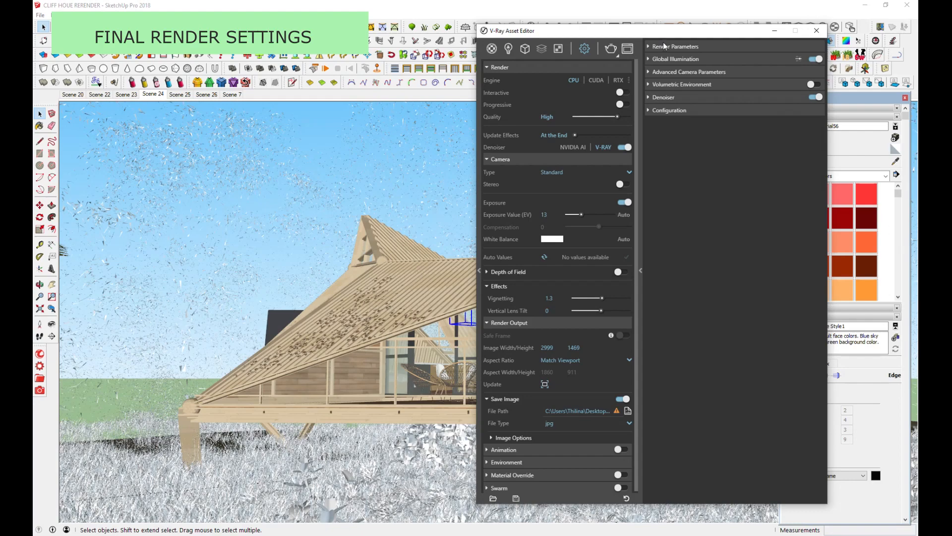
left_click_drag(669, 35, 495, 42)
left_click(475, 53)
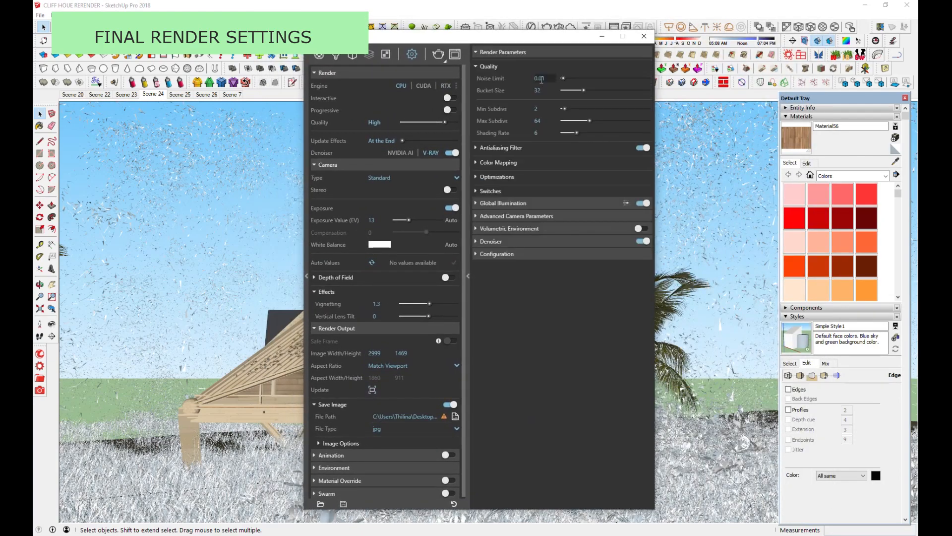
left_click(491, 162)
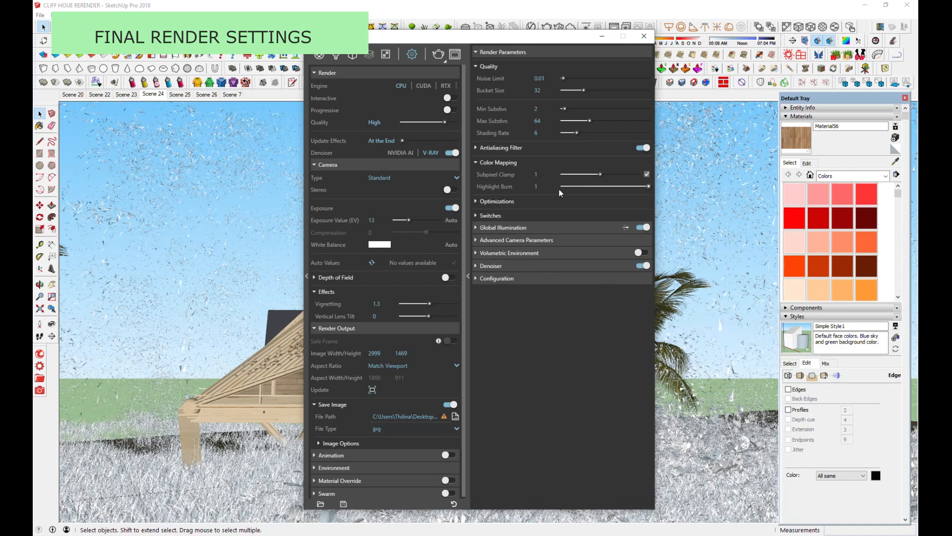
left_click(504, 201)
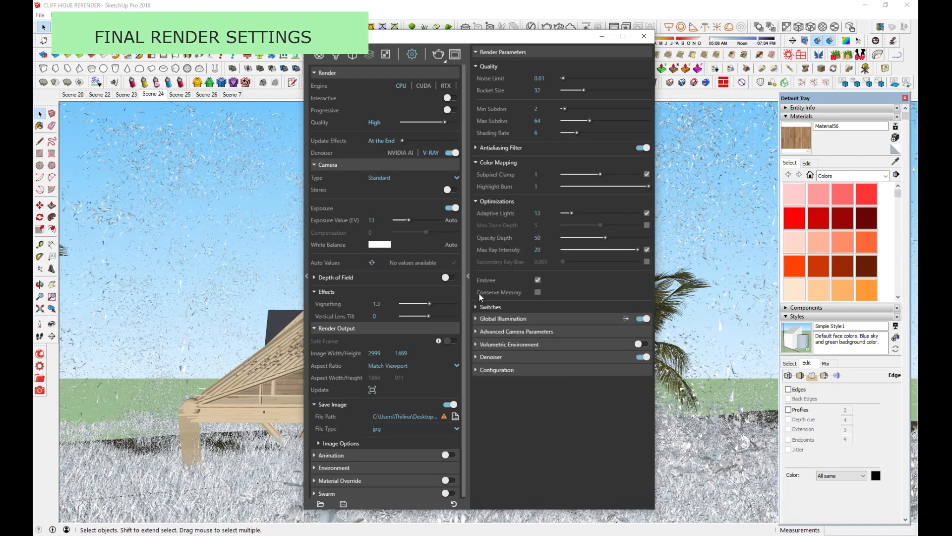
Expand Global Illumination with its advanced options and the Advanced Camera Parameters to check light cache, ambient occlusion and camera values
left_click(493, 318)
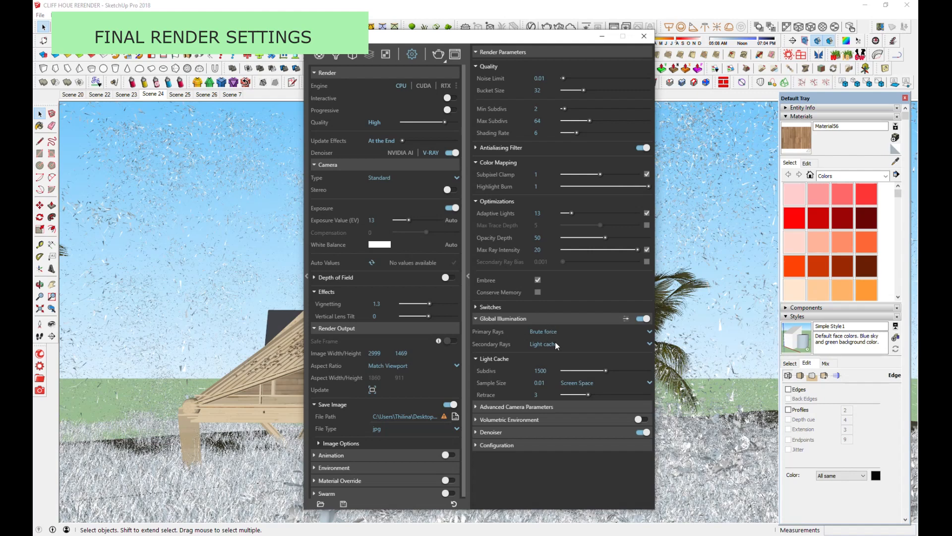
left_click(521, 407)
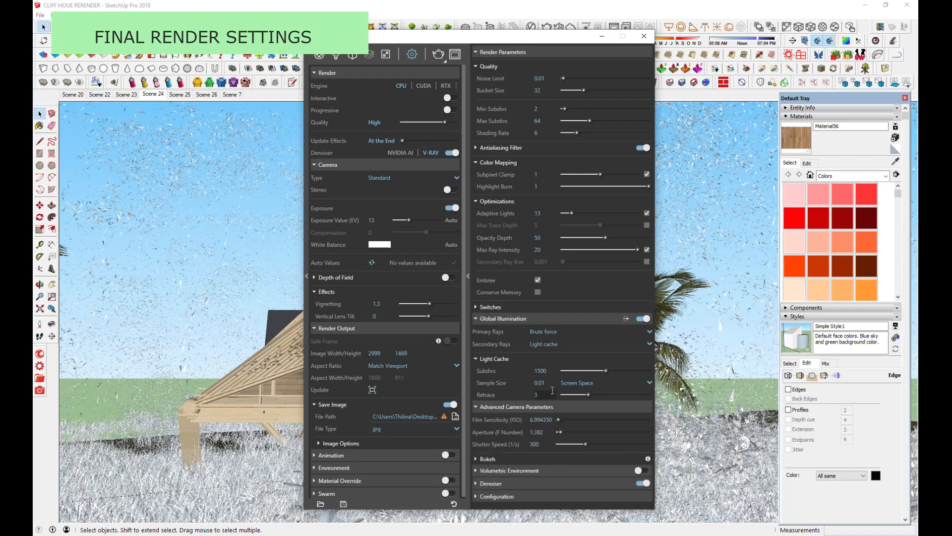
left_click(625, 319)
scroll(581, 360, "down", 2)
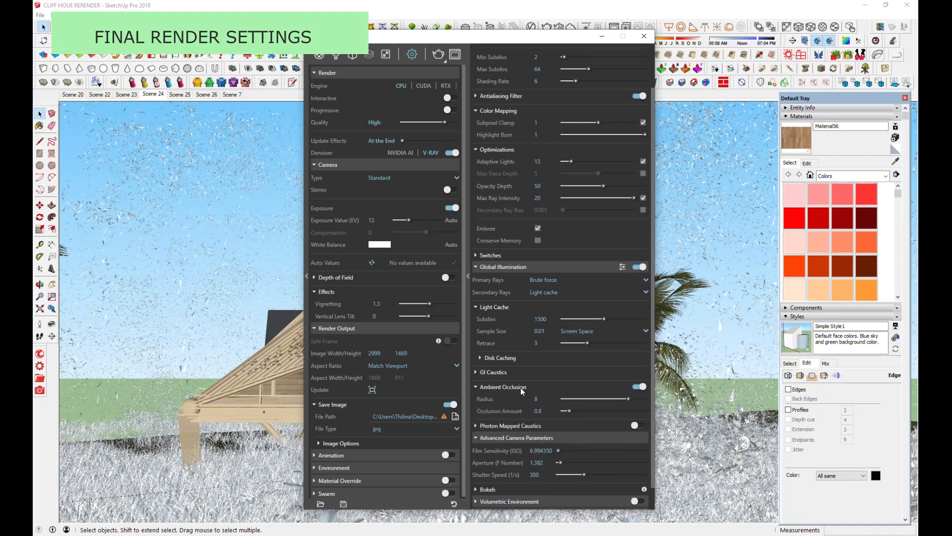
Expand the Denoiser settings and choose the Mild preset for the V-Ray Denoiser
left_click(502, 489)
scroll(518, 463, "down", 3)
left_click(535, 439)
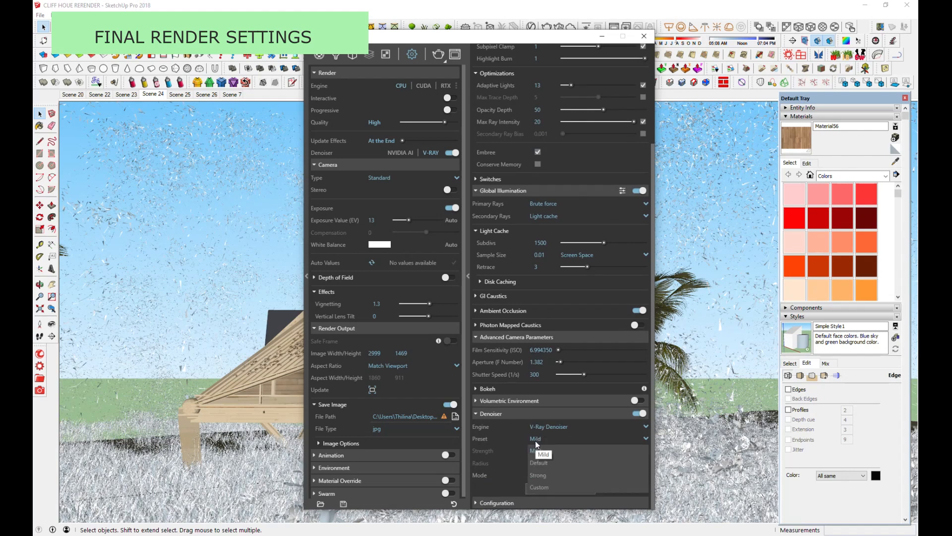
left_click(539, 452)
Start the final V-Ray render with the High quality setting
scroll(551, 396, "up", 5)
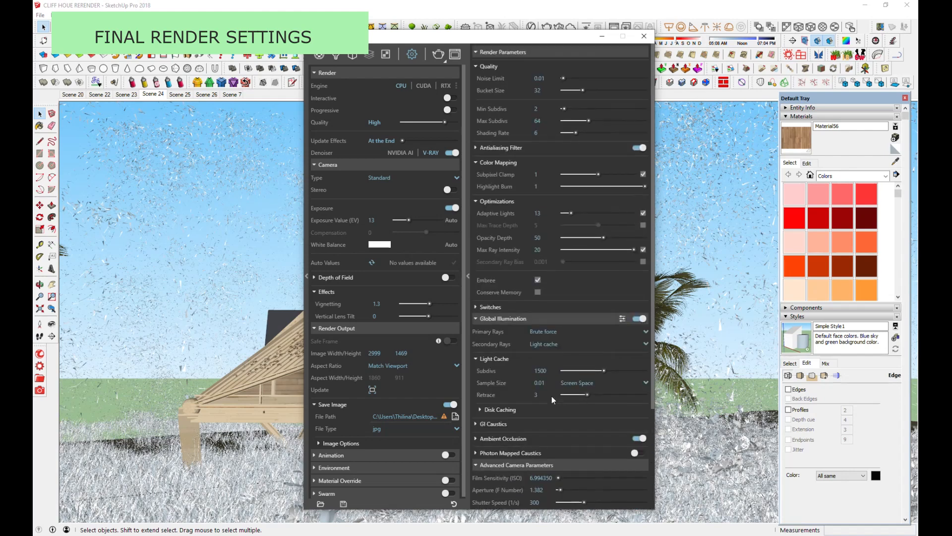
left_click_drag(494, 36, 512, 36)
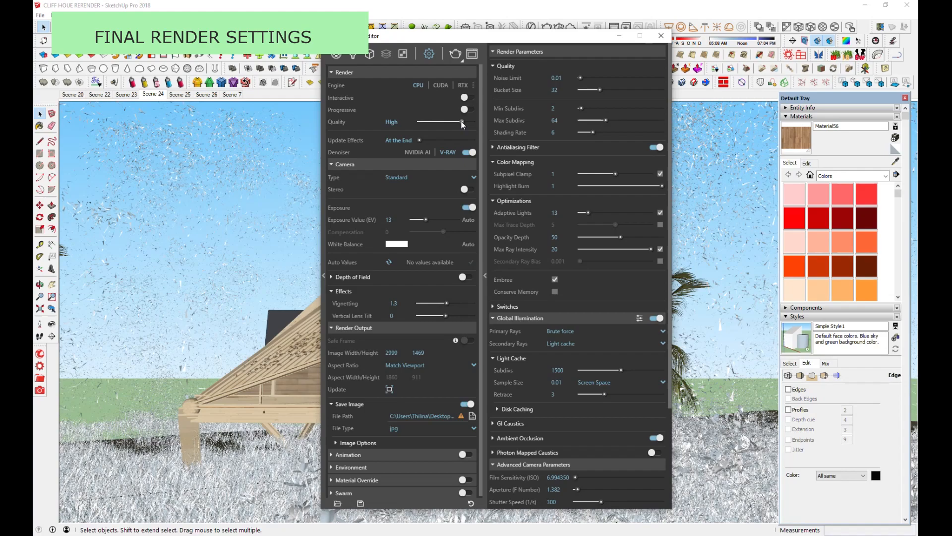
left_click(459, 52)
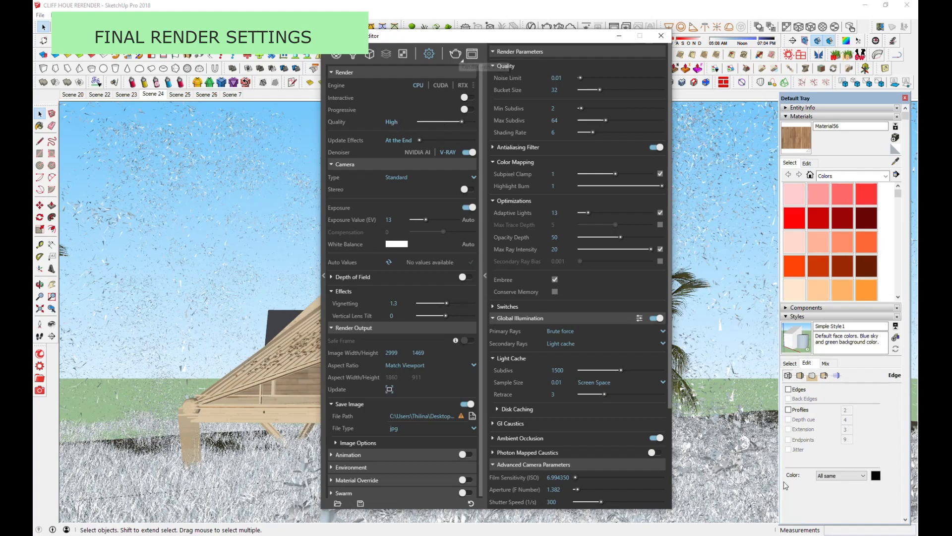